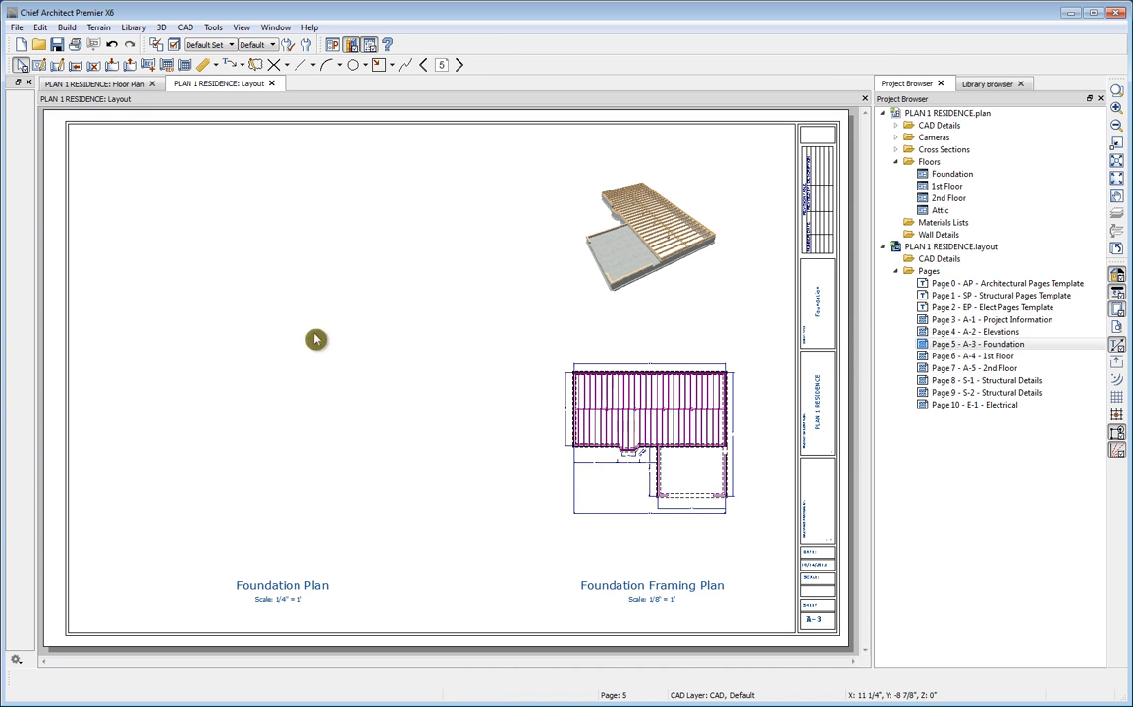
Step: Select the foundation walls except the one between house and garage, and review their pony wall type settings without changing them
{"action": "left_click", "coordinate": [105, 85]}
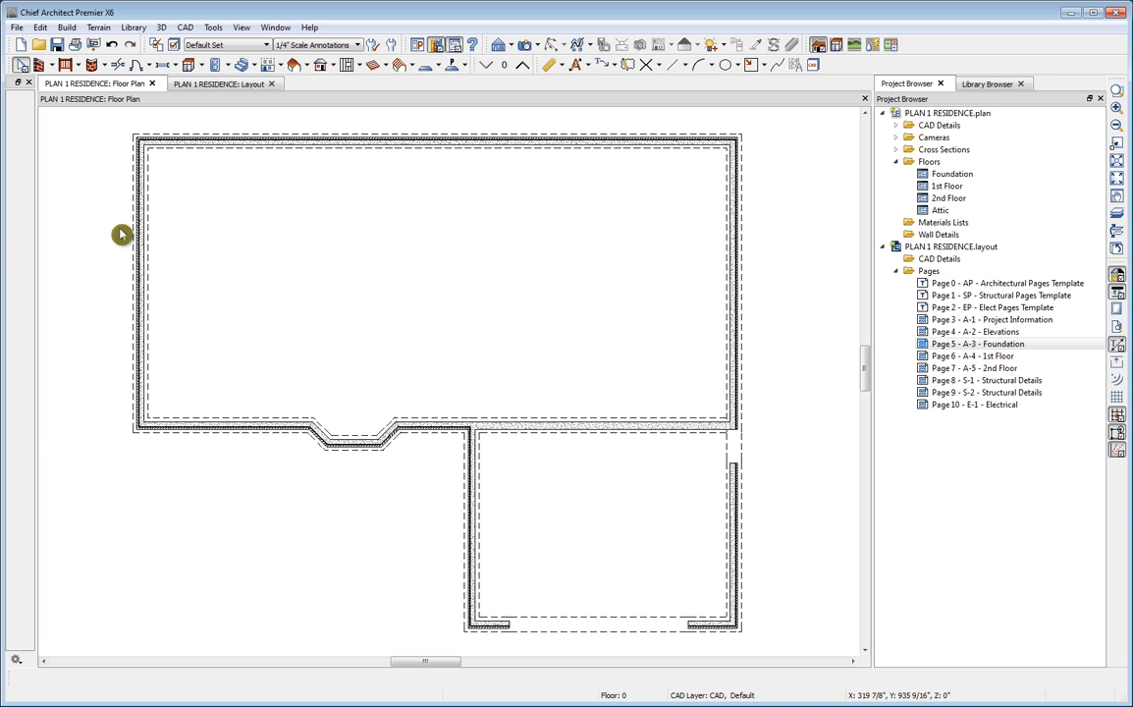
{"action": "left_click", "coordinate": [40, 65]}
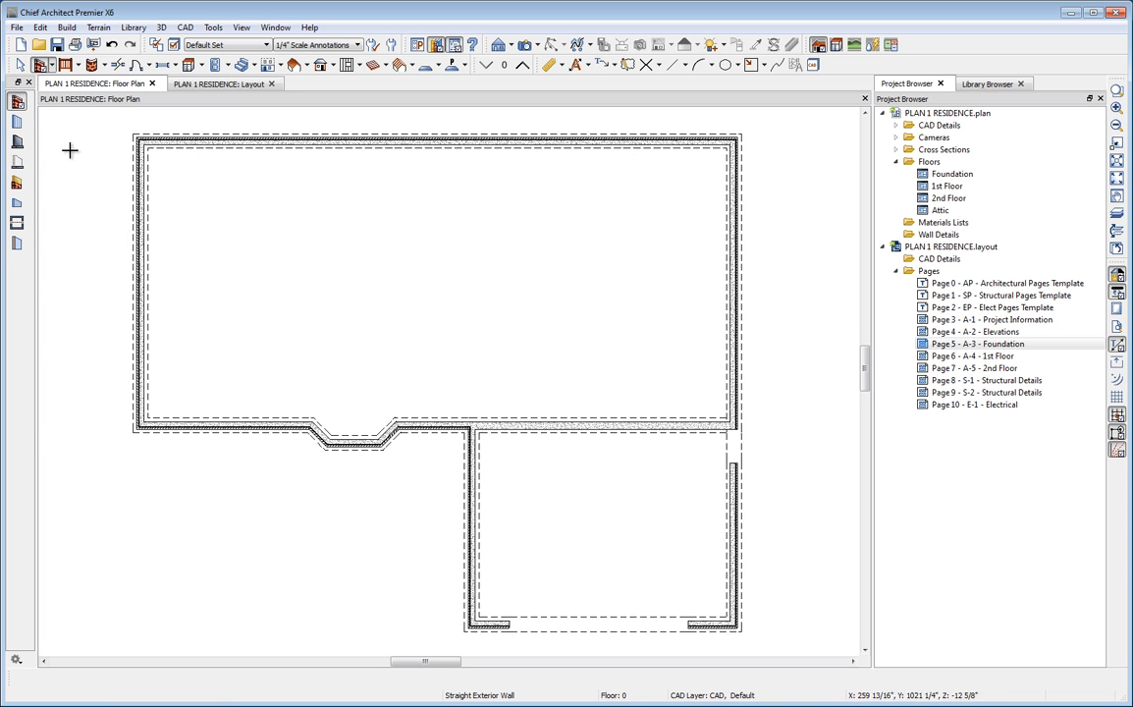
{"action": "left_click_drag", "start_coordinate": [101, 124], "coordinate": [765, 645]}
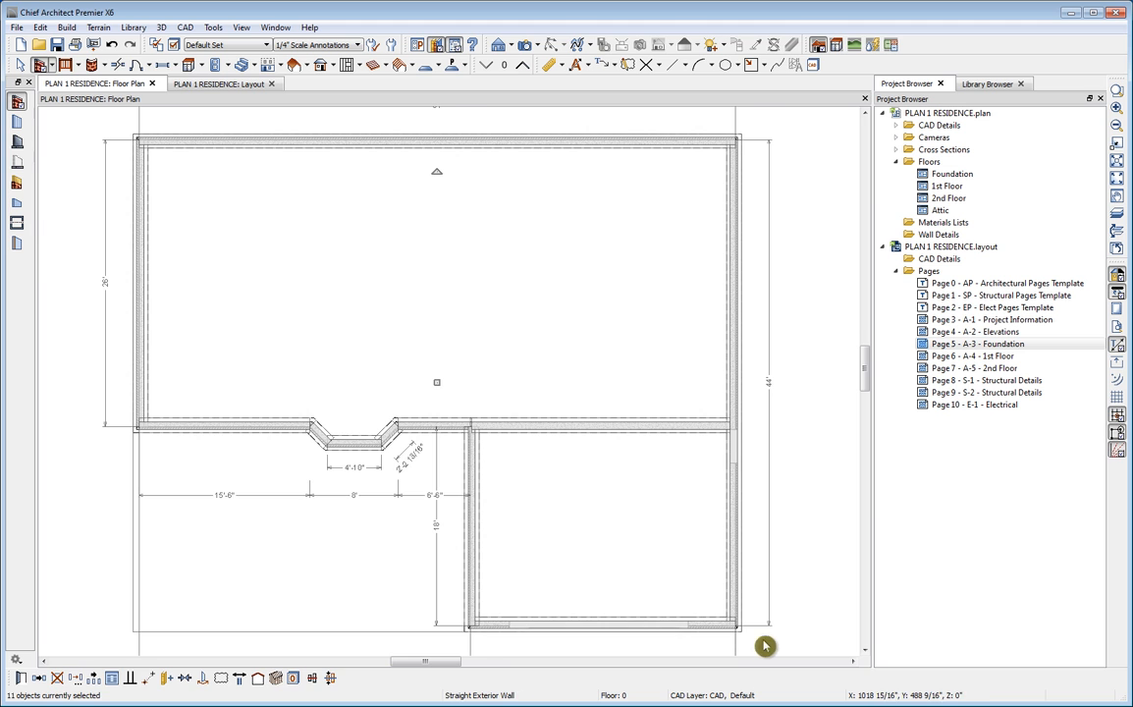
{"action": "left_click", "coordinate": [586, 433], "text": "shift"}
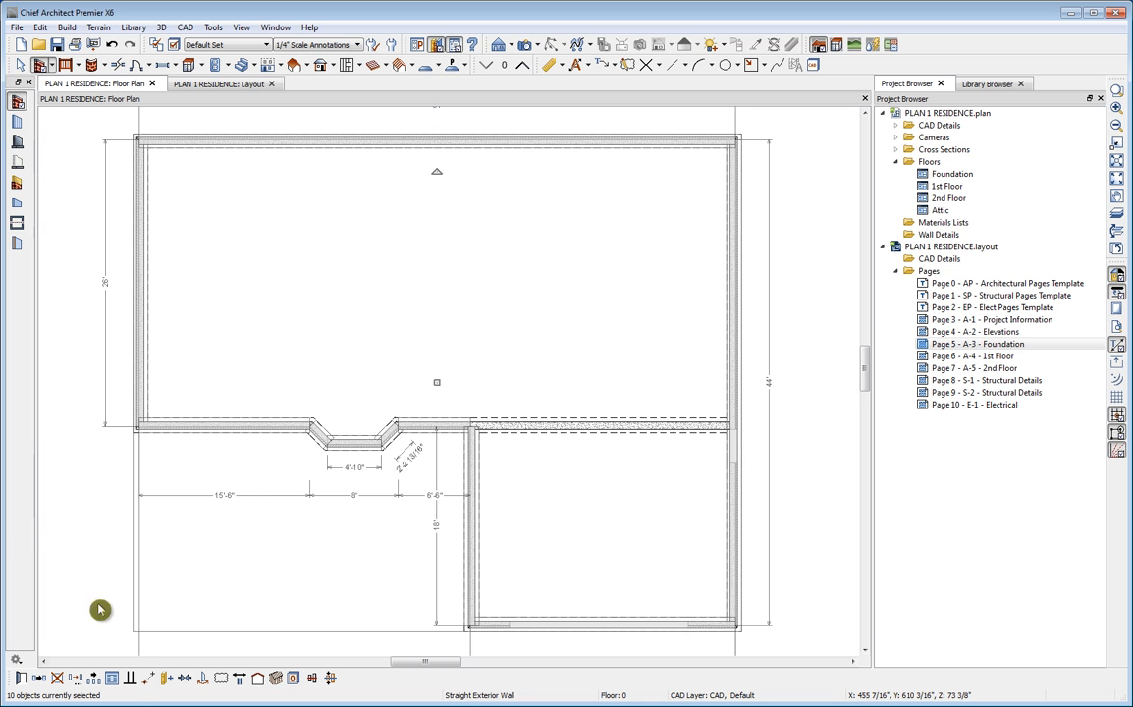
{"action": "left_click", "coordinate": [21, 679]}
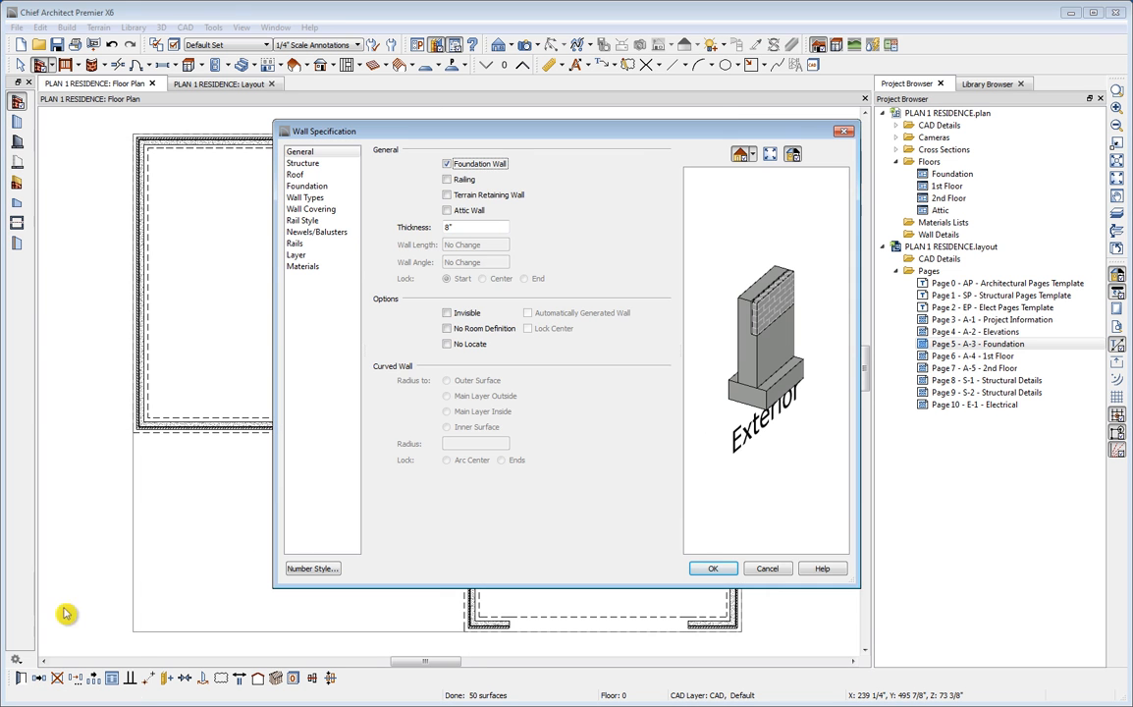
{"action": "left_click", "coordinate": [307, 197]}
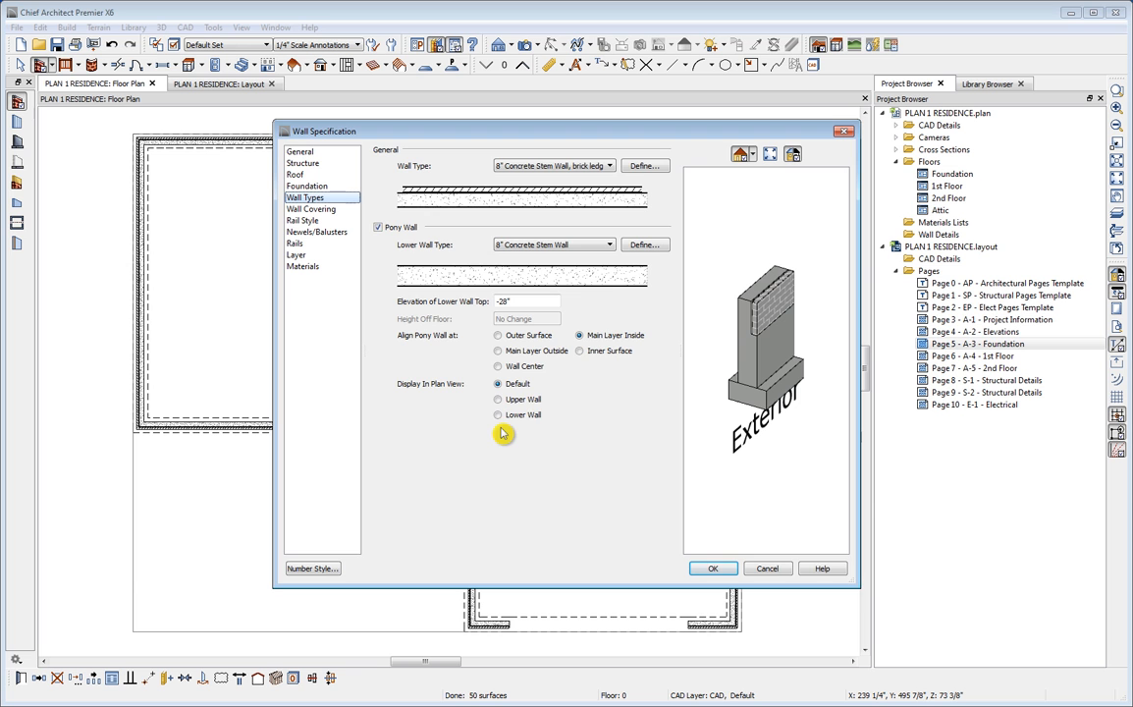
{"action": "left_click", "coordinate": [775, 569]}
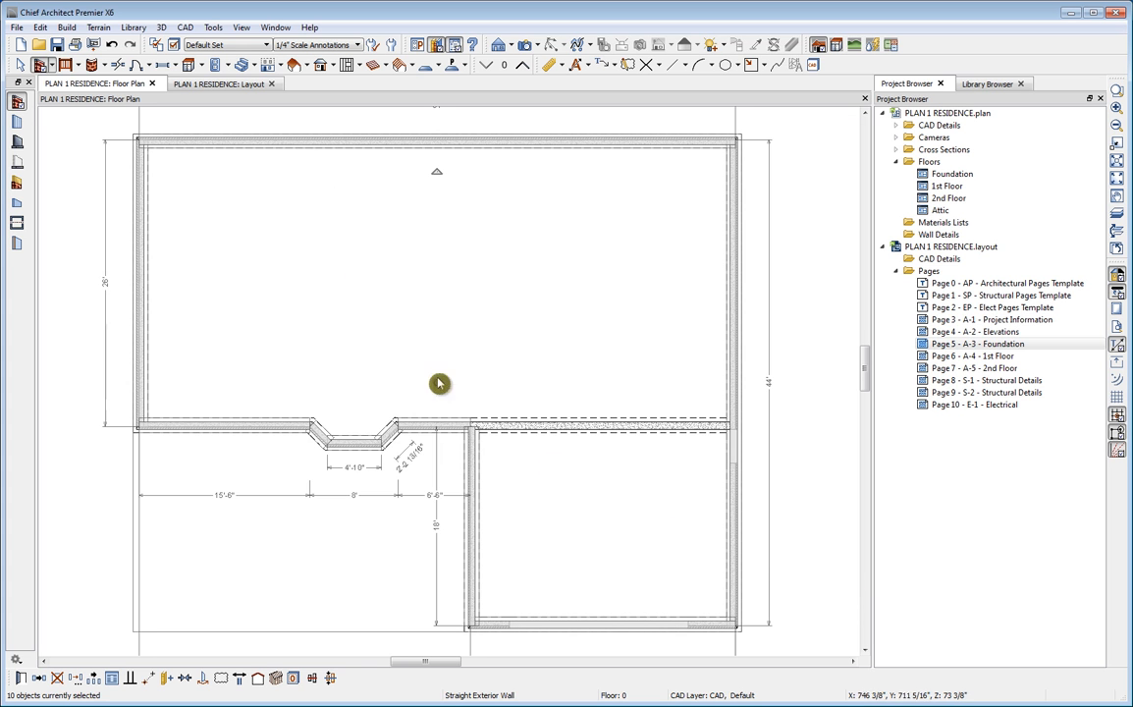
Step: Review how the Pony Wall defaults display upper and lower walls in plan
{"action": "left_click", "coordinate": [391, 47]}
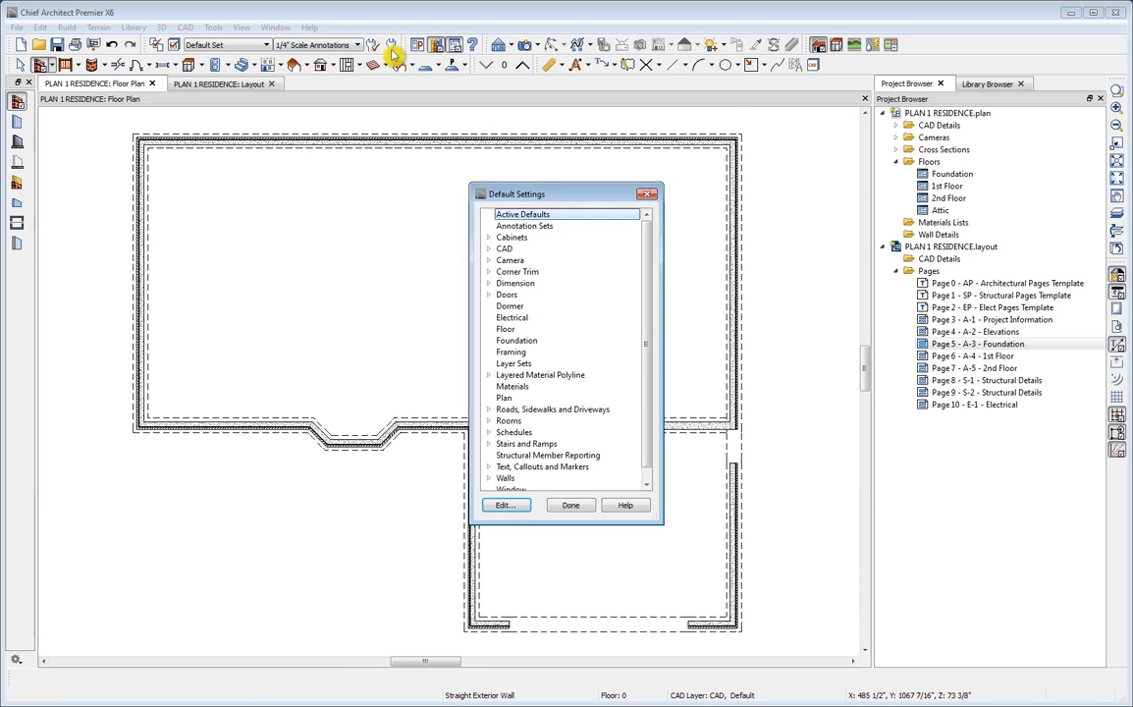
{"action": "left_click", "coordinate": [488, 480]}
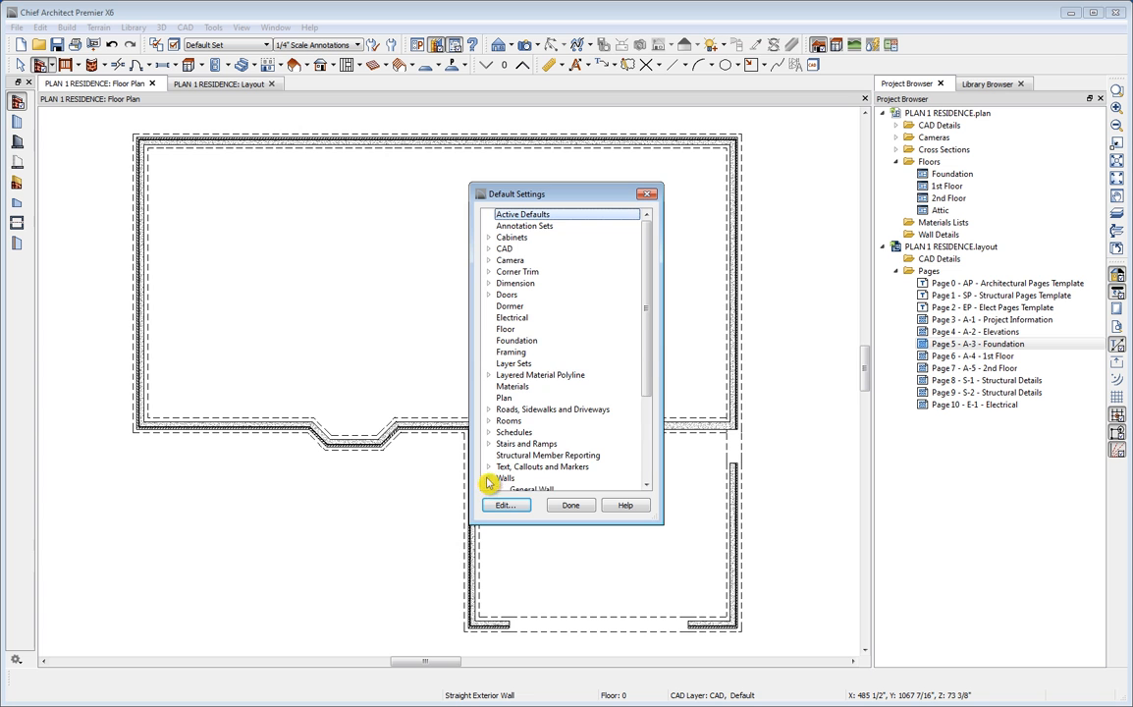
{"action": "scroll", "coordinate": [485, 435], "scroll_direction": "down", "scroll_amount": 4}
{"action": "double_click", "coordinate": [526, 410]}
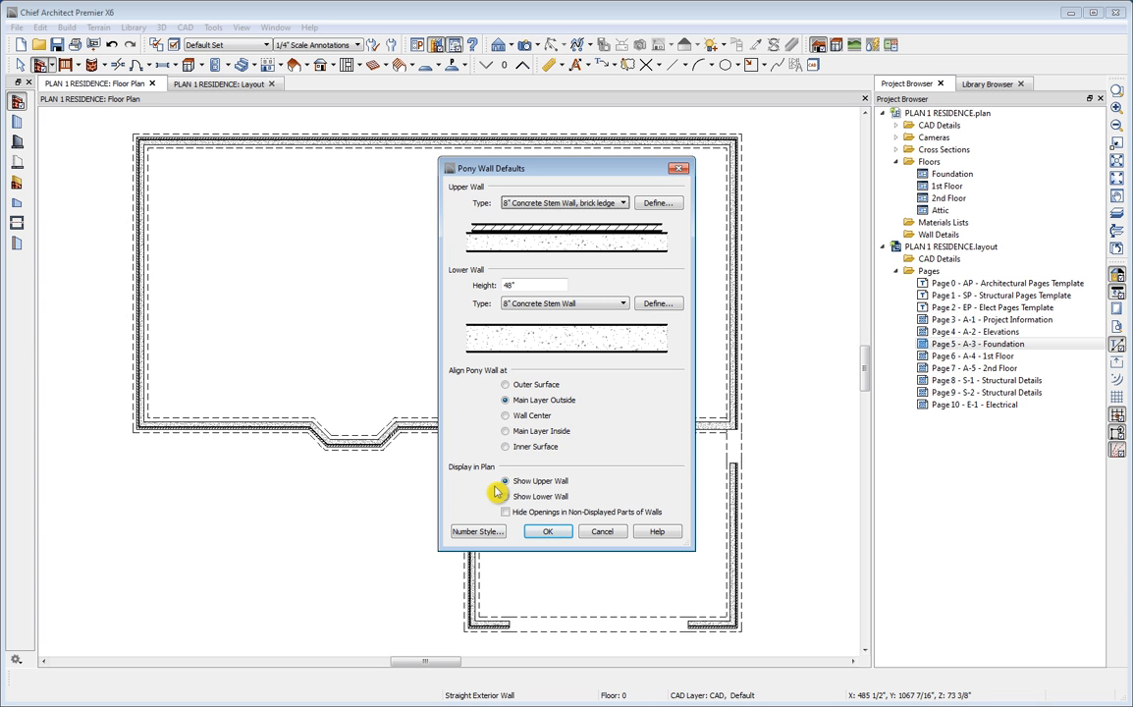
{"action": "left_click", "coordinate": [548, 532]}
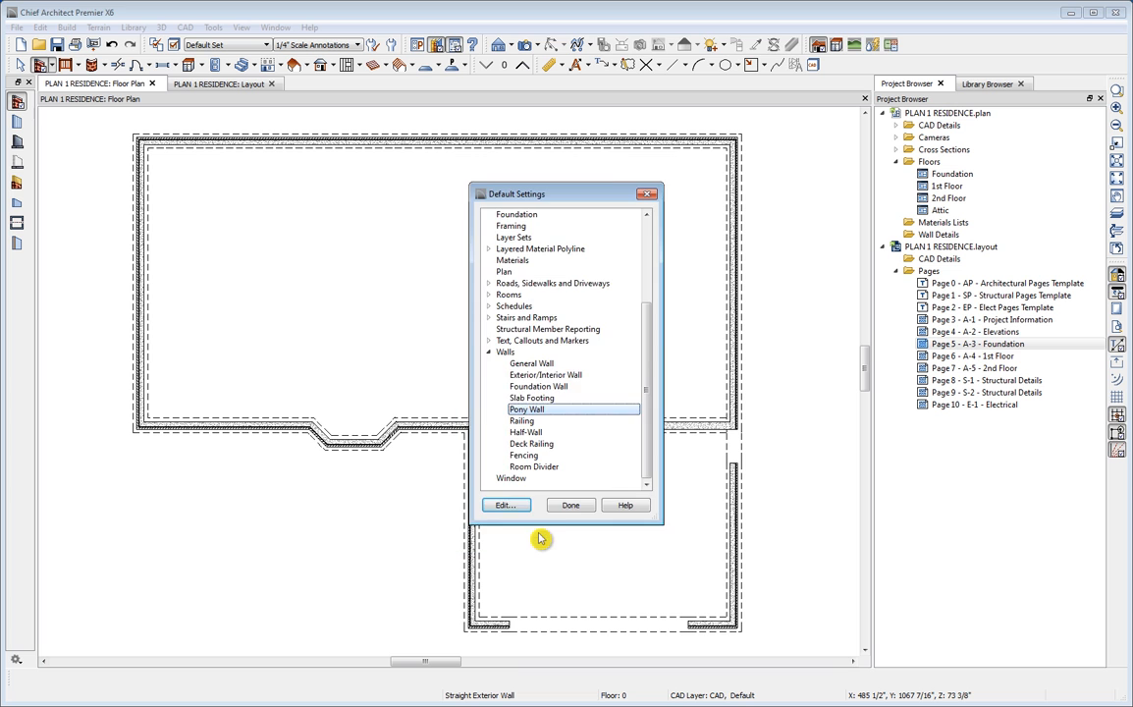
{"action": "left_click", "coordinate": [570, 506]}
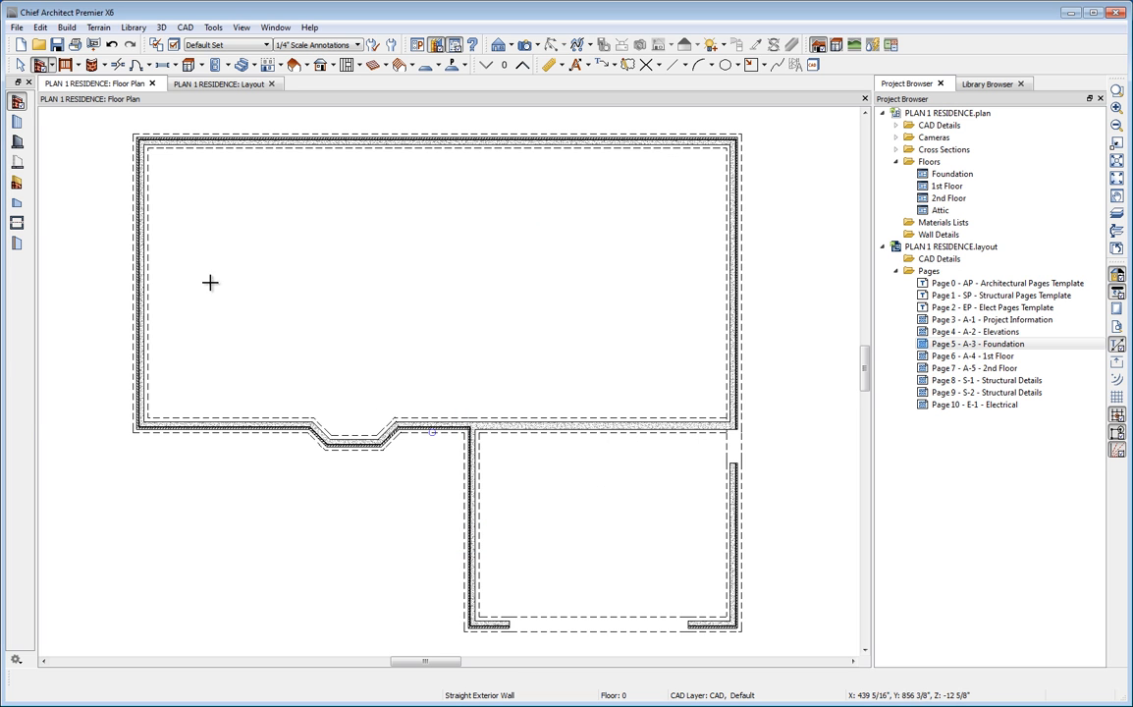
Step: Send the current screen to layout page 5 at 1/8 in = 1 ft, place the view above the Foundation Plan title, and inspect its walls
{"action": "left_click", "coordinate": [91, 49]}
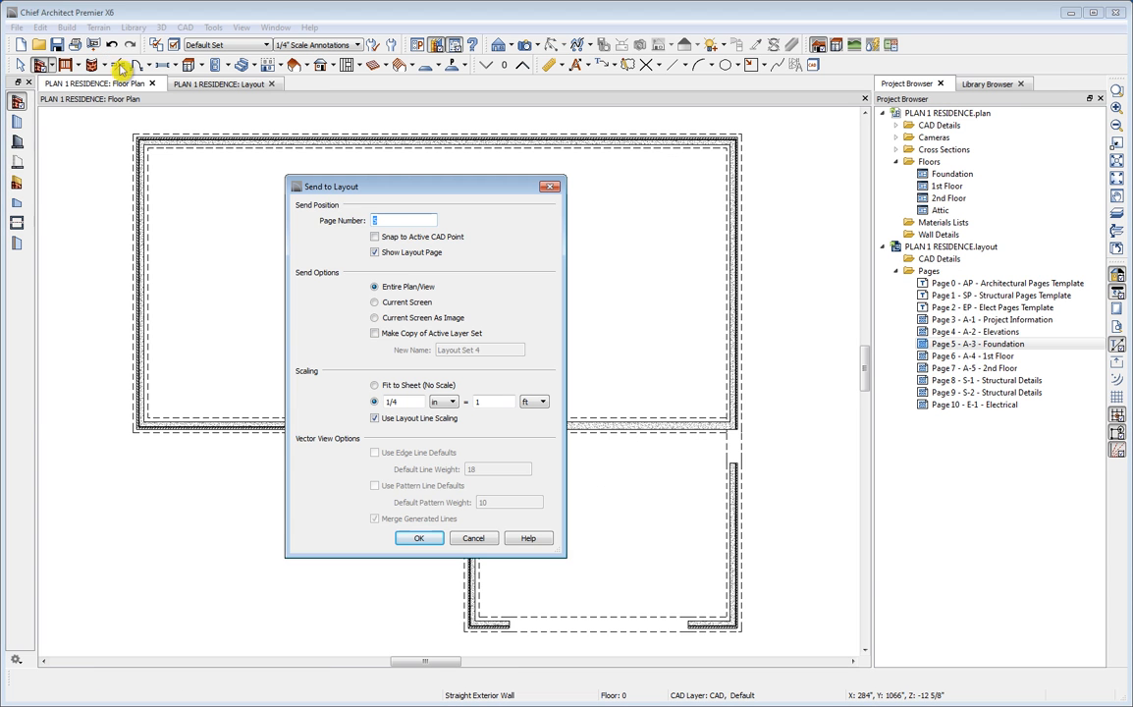
{"action": "left_click", "coordinate": [374, 303]}
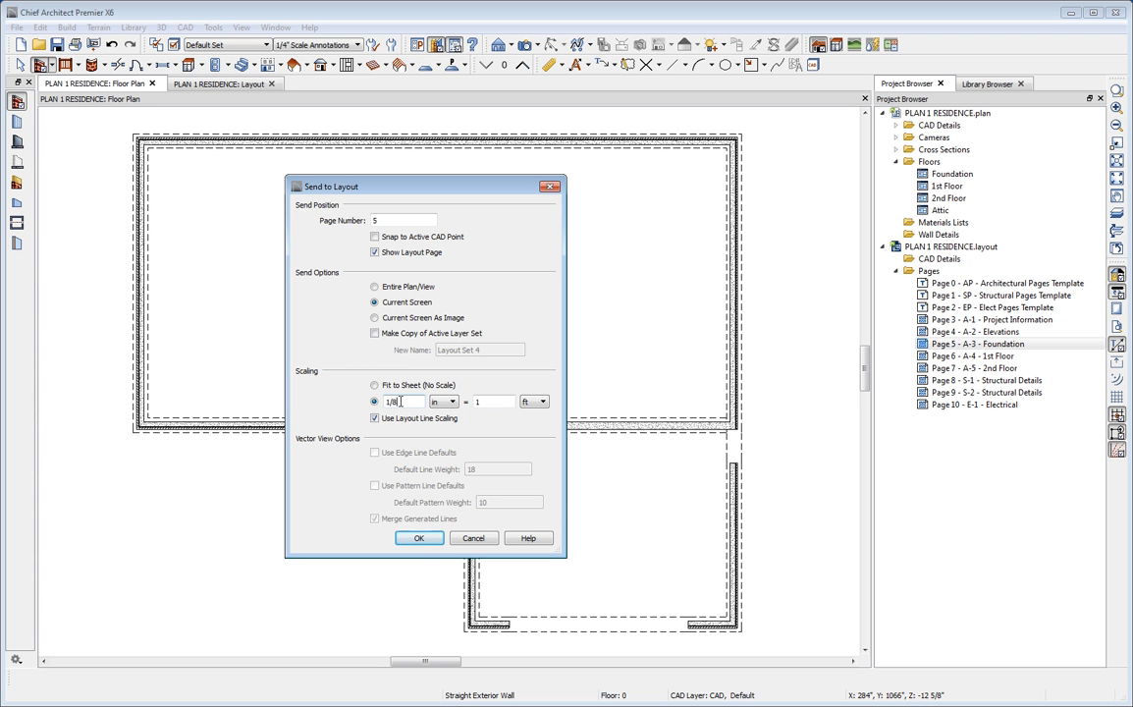
{"action": "left_click", "coordinate": [415, 541]}
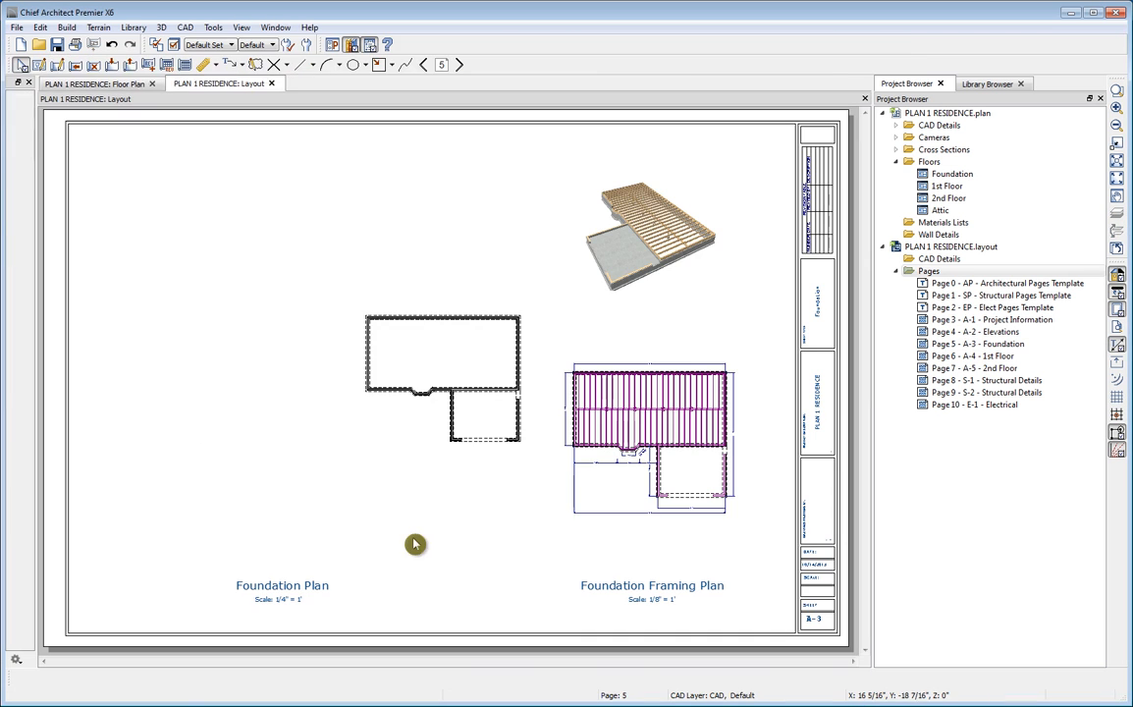
{"action": "left_click", "coordinate": [438, 355]}
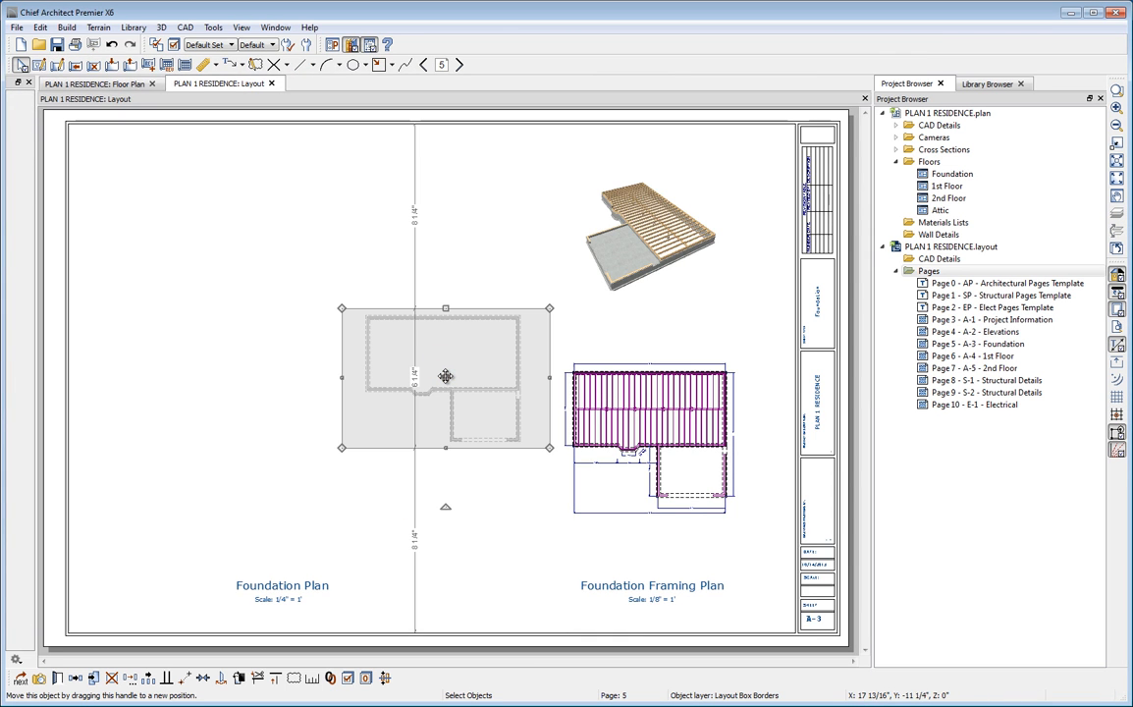
{"action": "left_click_drag", "start_coordinate": [446, 377], "coordinate": [290, 278]}
{"action": "scroll", "coordinate": [251, 260], "scroll_direction": "up", "scroll_amount": 5}
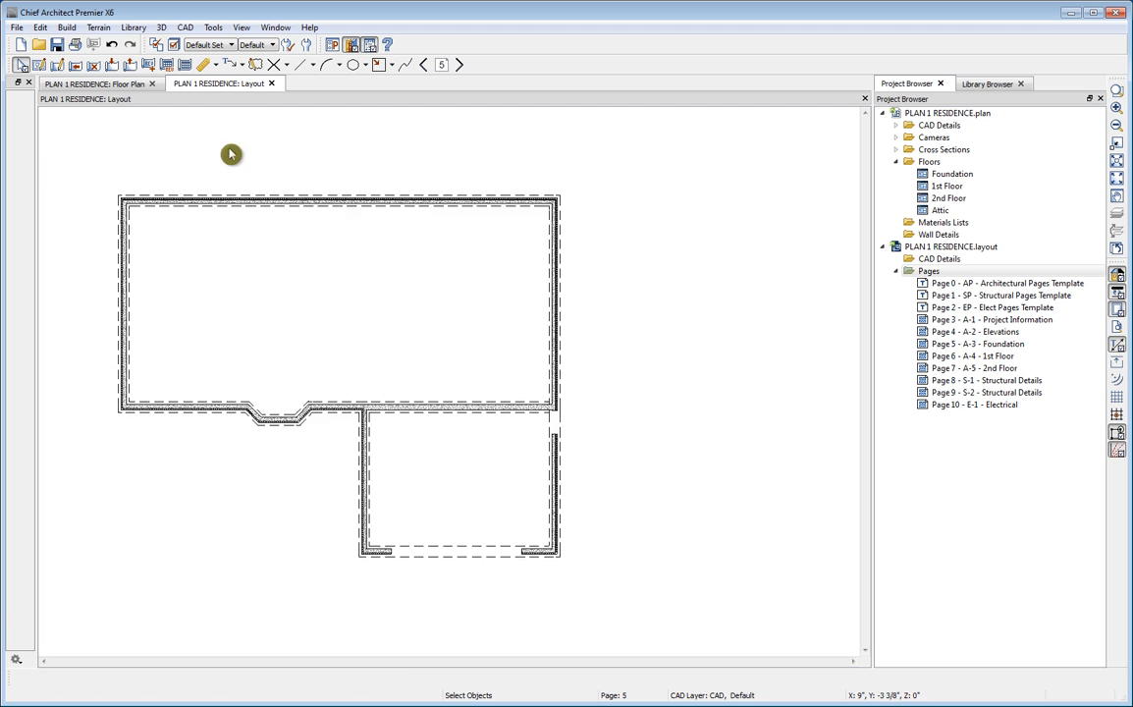
{"action": "scroll", "coordinate": [98, 200], "scroll_direction": "up", "scroll_amount": 3}
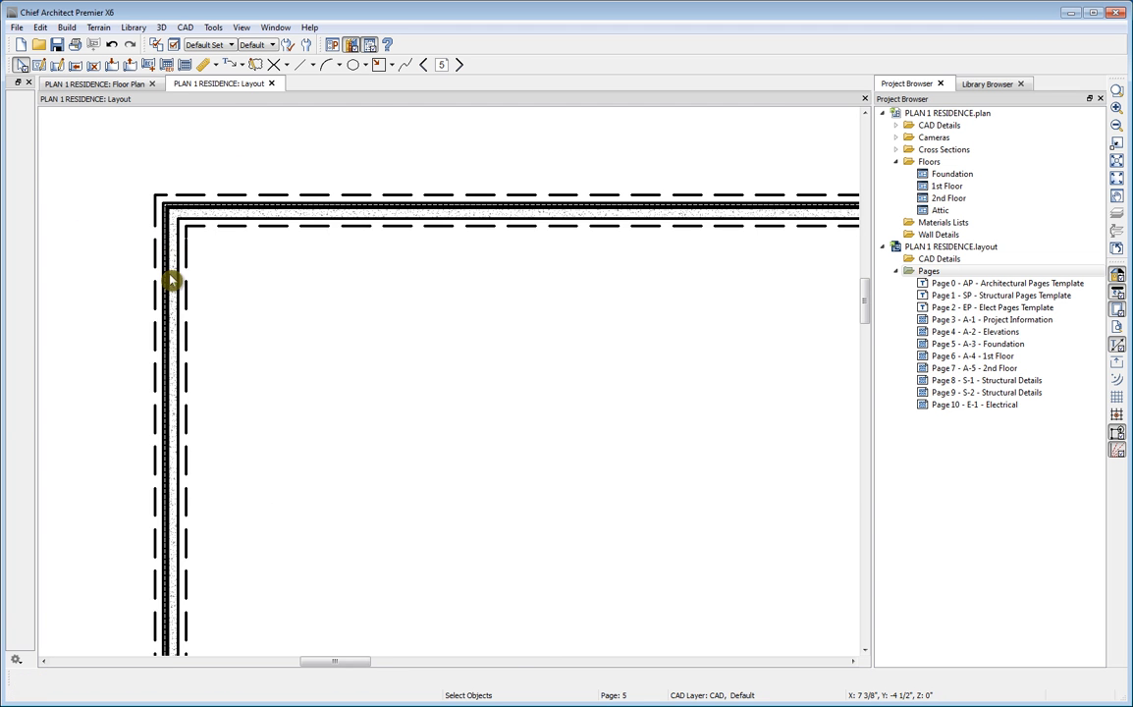
{"action": "scroll", "coordinate": [155, 211], "scroll_direction": "down", "scroll_amount": 4}
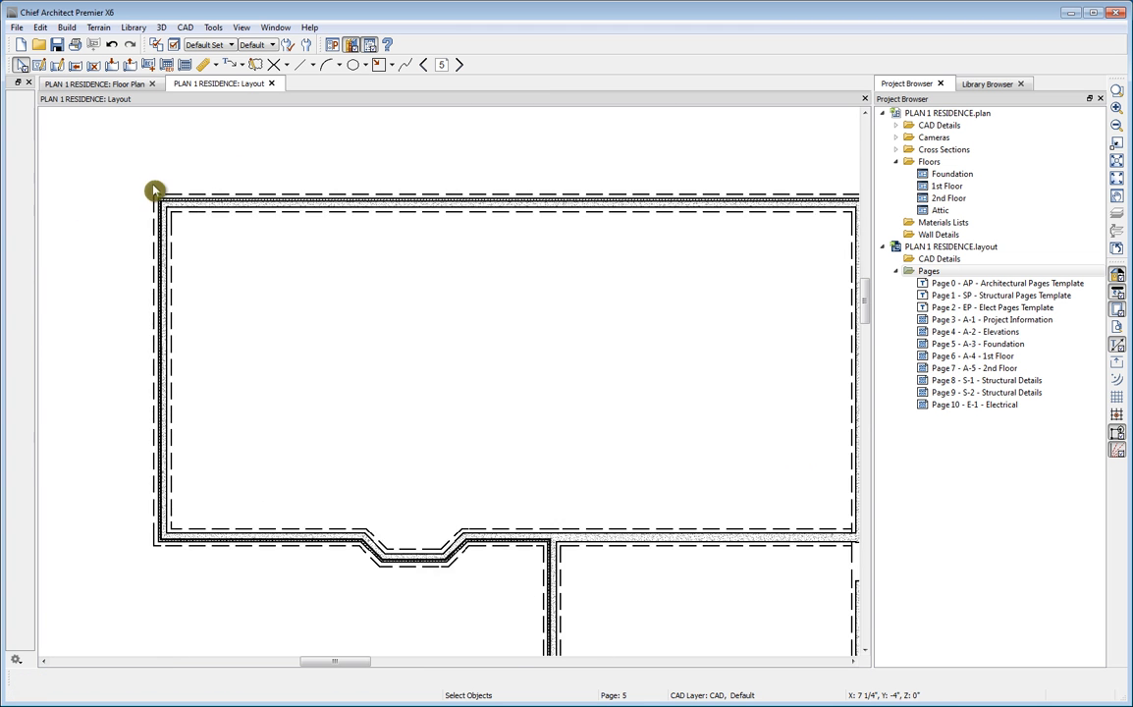
{"action": "left_click", "coordinate": [1116, 187]}
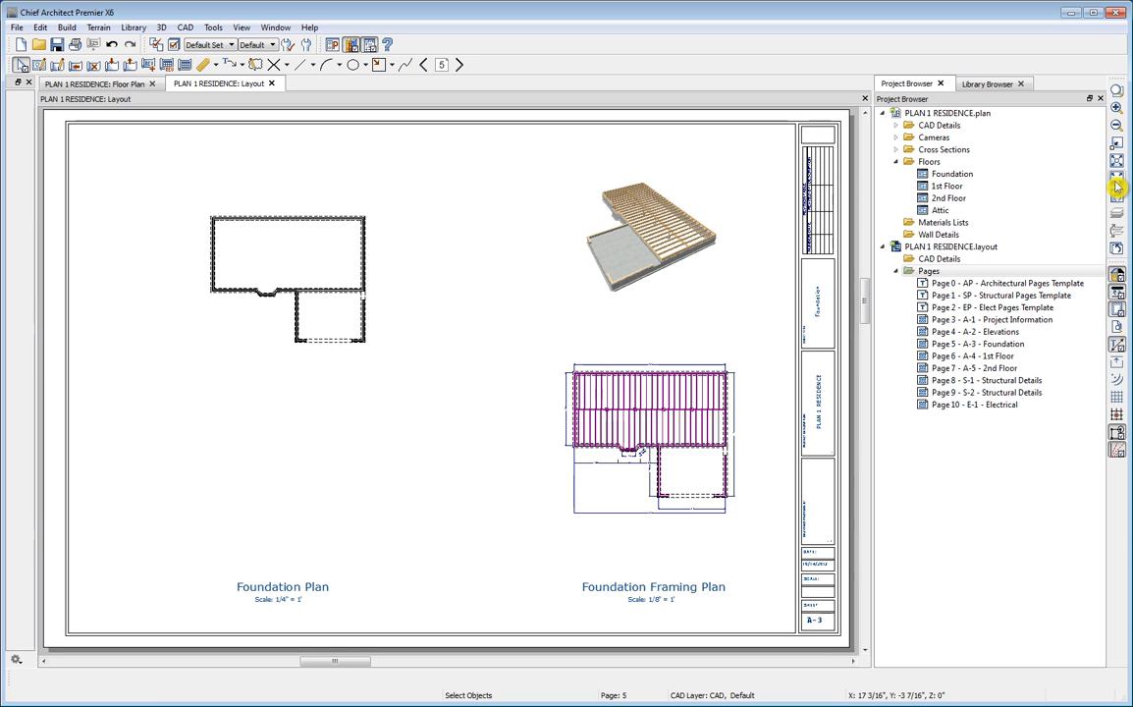
Step: In the foundation plan's Pony Wall defaults, set Display in Plan to Show Lower Wall
{"action": "double_click", "coordinate": [923, 175]}
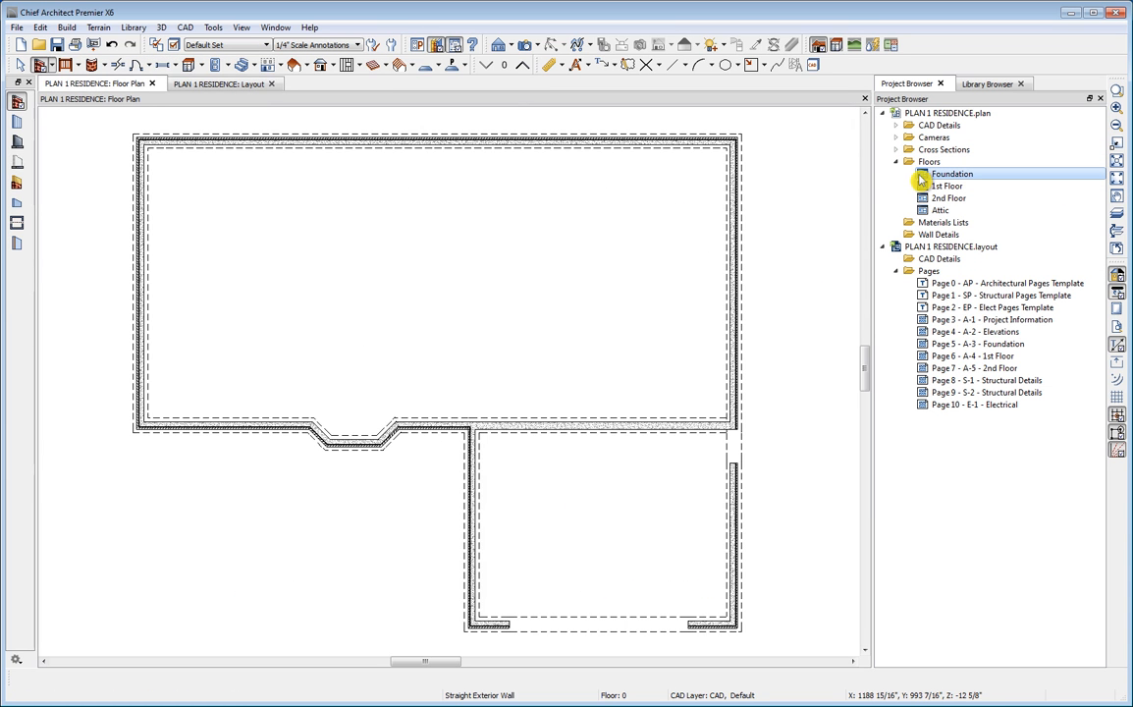
{"action": "left_click", "coordinate": [391, 46]}
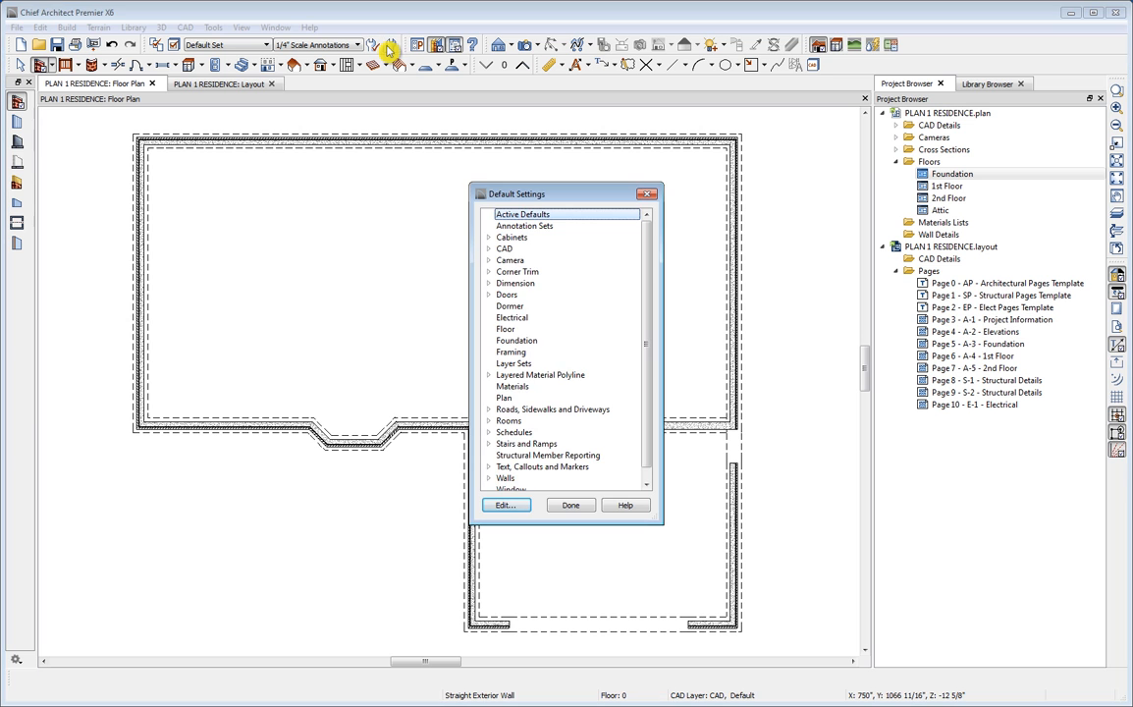
{"action": "left_click", "coordinate": [488, 478]}
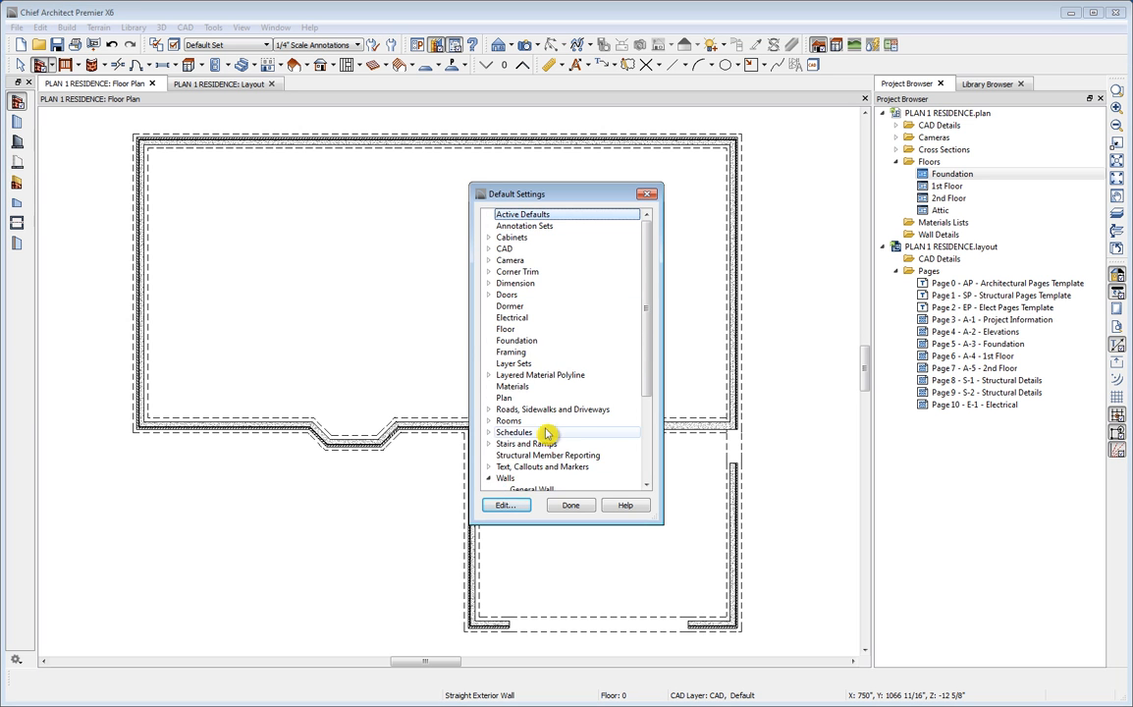
{"action": "scroll", "coordinate": [545, 434], "scroll_direction": "down", "scroll_amount": 4}
{"action": "double_click", "coordinate": [516, 413]}
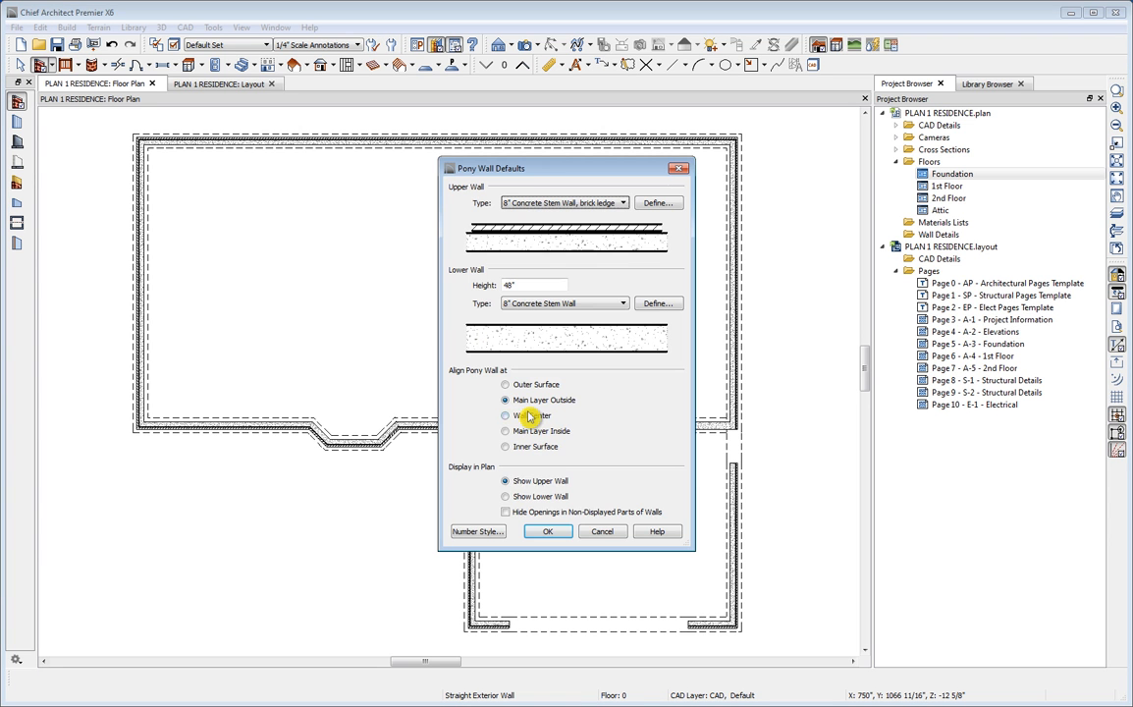
{"action": "left_click", "coordinate": [506, 496]}
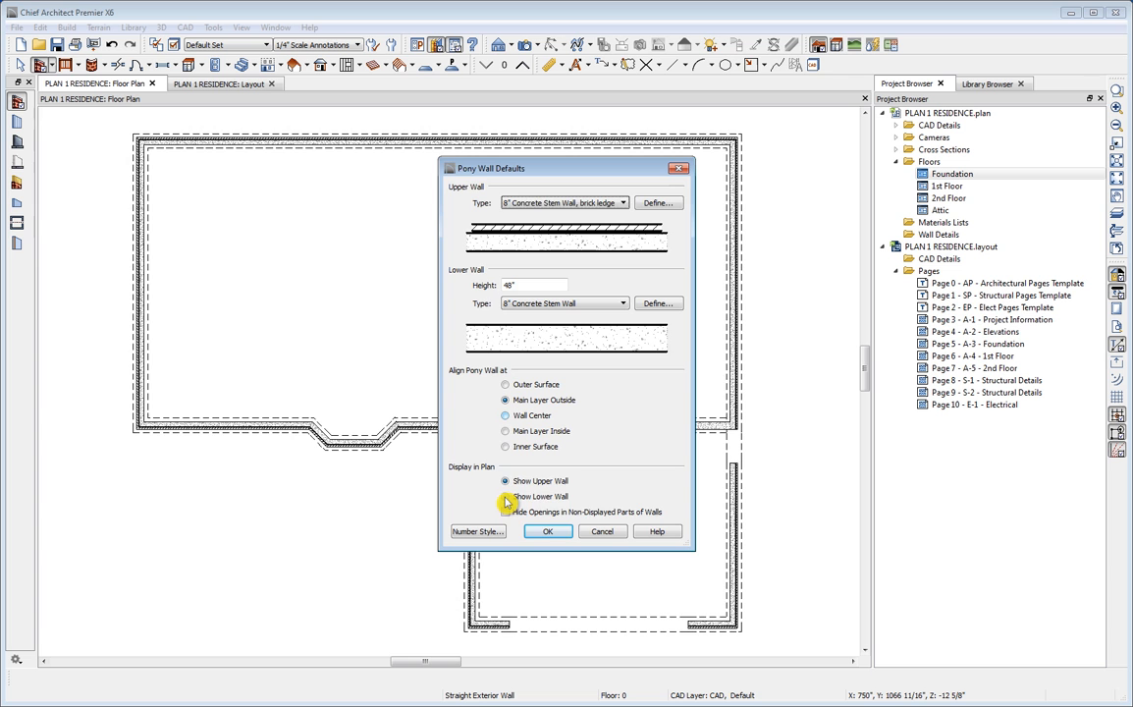
{"action": "left_click", "coordinate": [545, 532]}
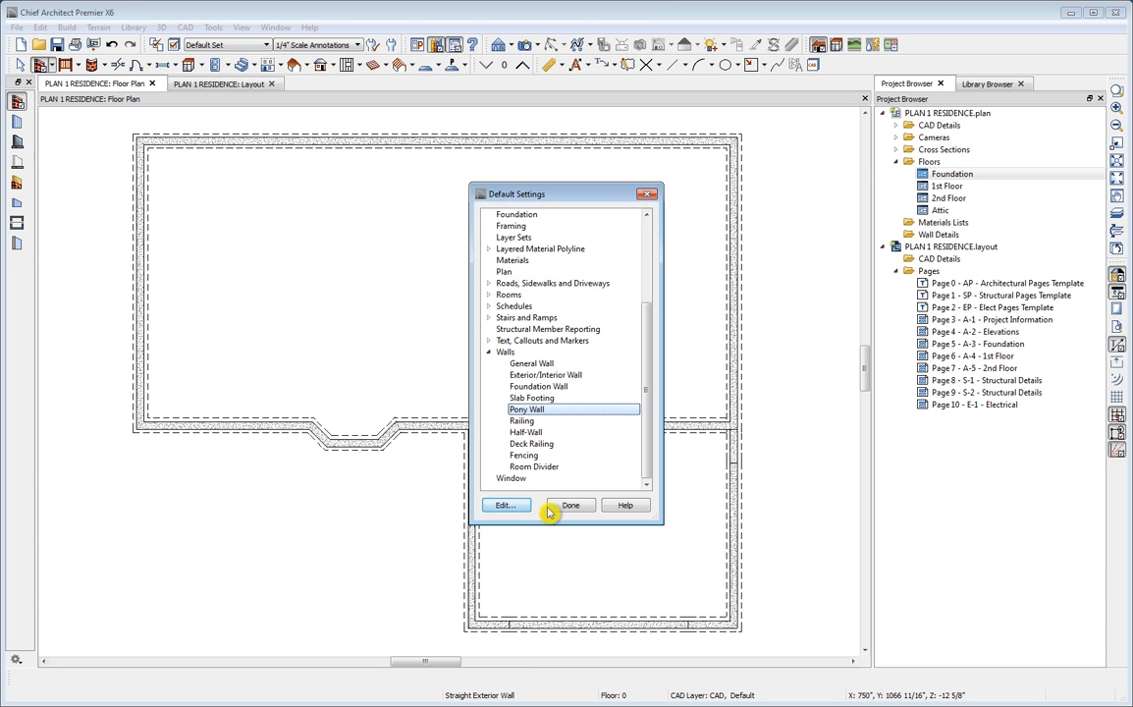
{"action": "left_click", "coordinate": [546, 579]}
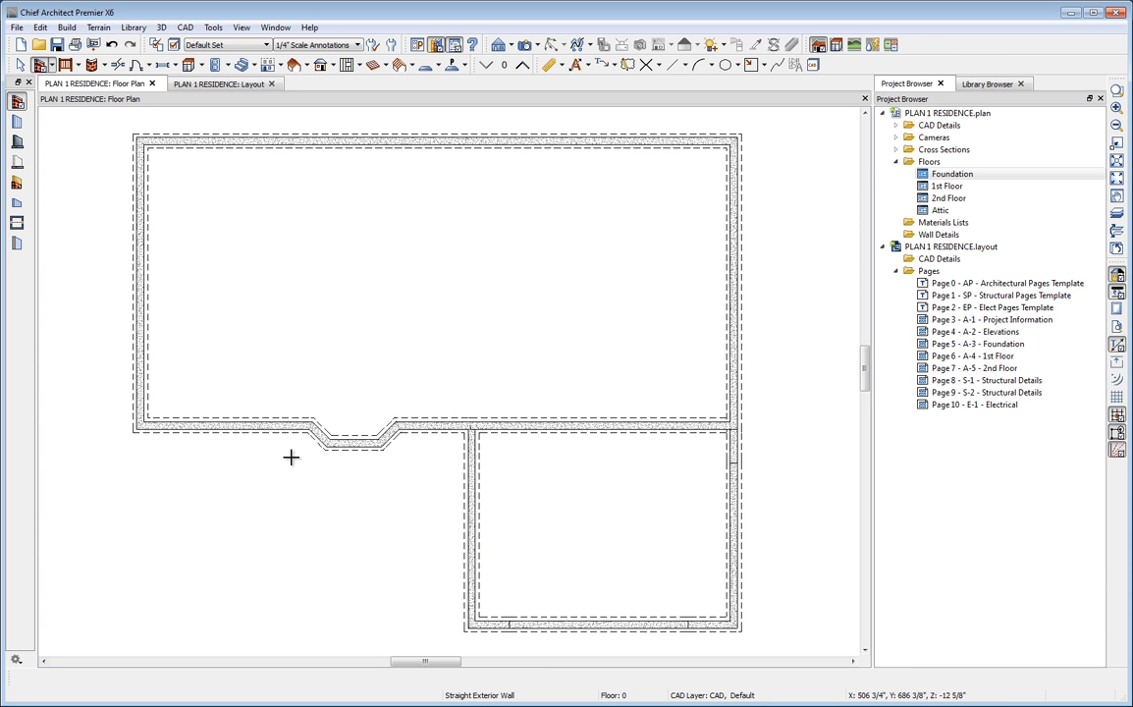
Step: Send the current screen to layout page 5 again and set the new view's scale to 1/8 in = 1 ft
{"action": "left_click", "coordinate": [92, 44]}
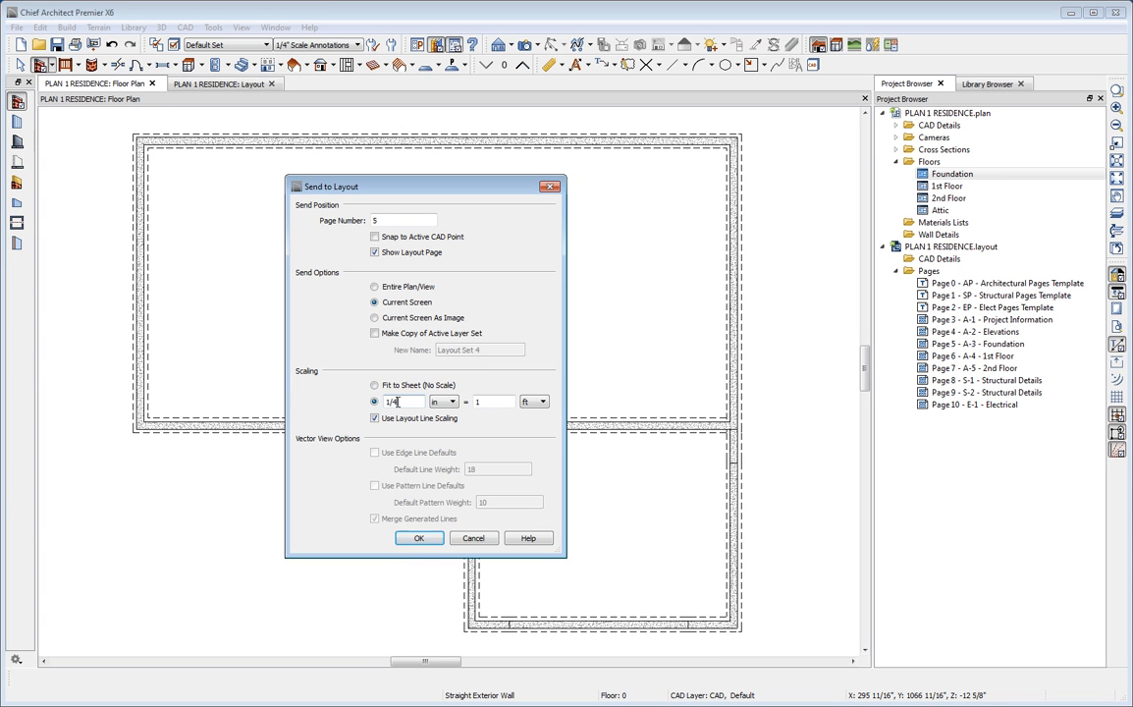
{"action": "left_click", "coordinate": [418, 539]}
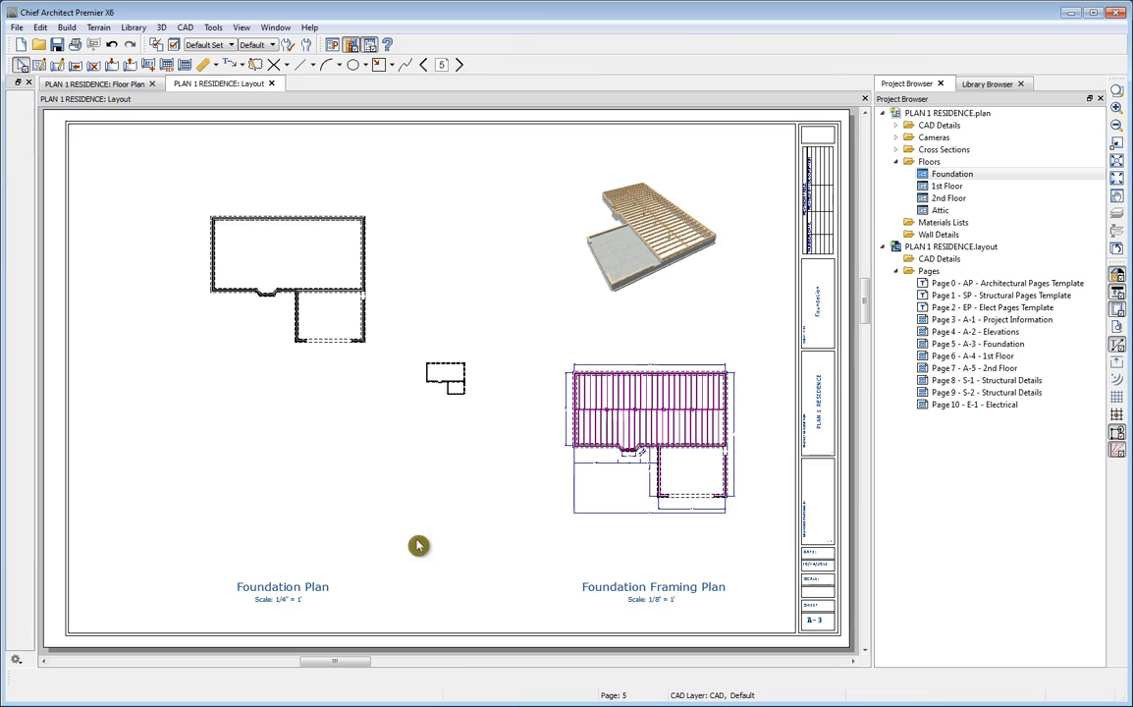
{"action": "left_click", "coordinate": [448, 389]}
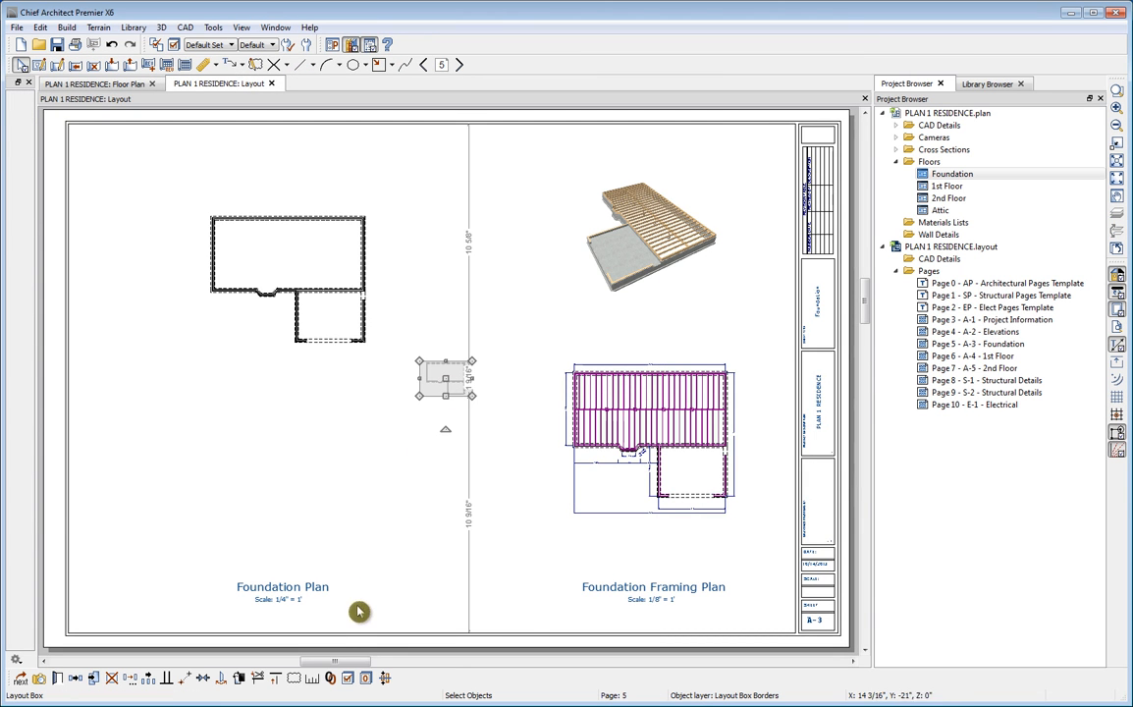
{"action": "left_click", "coordinate": [313, 684]}
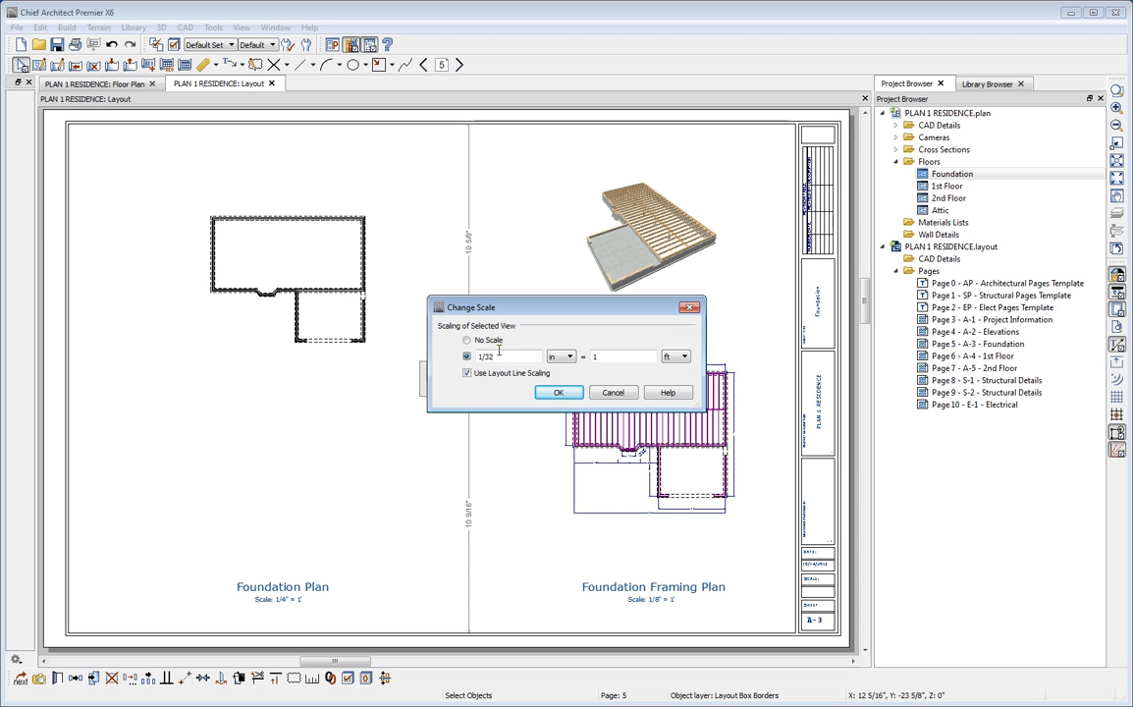
{"action": "key", "text": "BackSpace"}
{"action": "type", "text": "8"}
{"action": "left_click", "coordinate": [557, 393]}
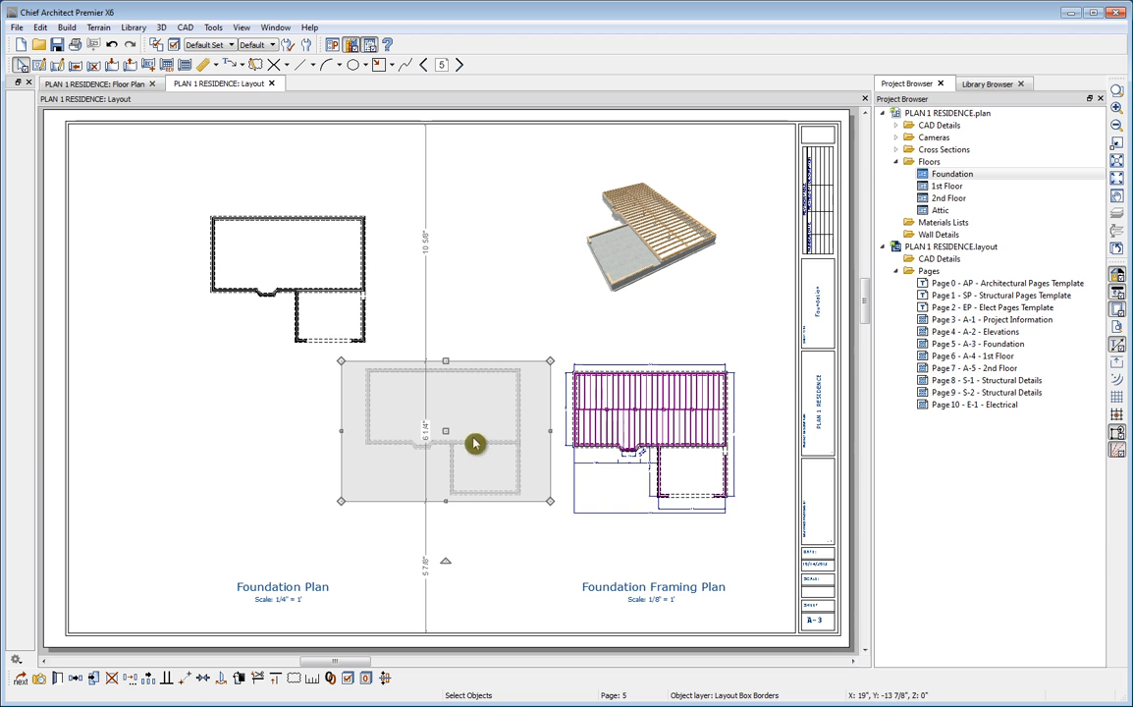
Step: Move the new foundation view so it overlaps the first one with a slight offset, and compare their wall corners up close
{"action": "left_click_drag", "start_coordinate": [445, 431], "coordinate": [309, 300]}
{"action": "scroll", "coordinate": [196, 208], "scroll_direction": "up", "scroll_amount": 2}
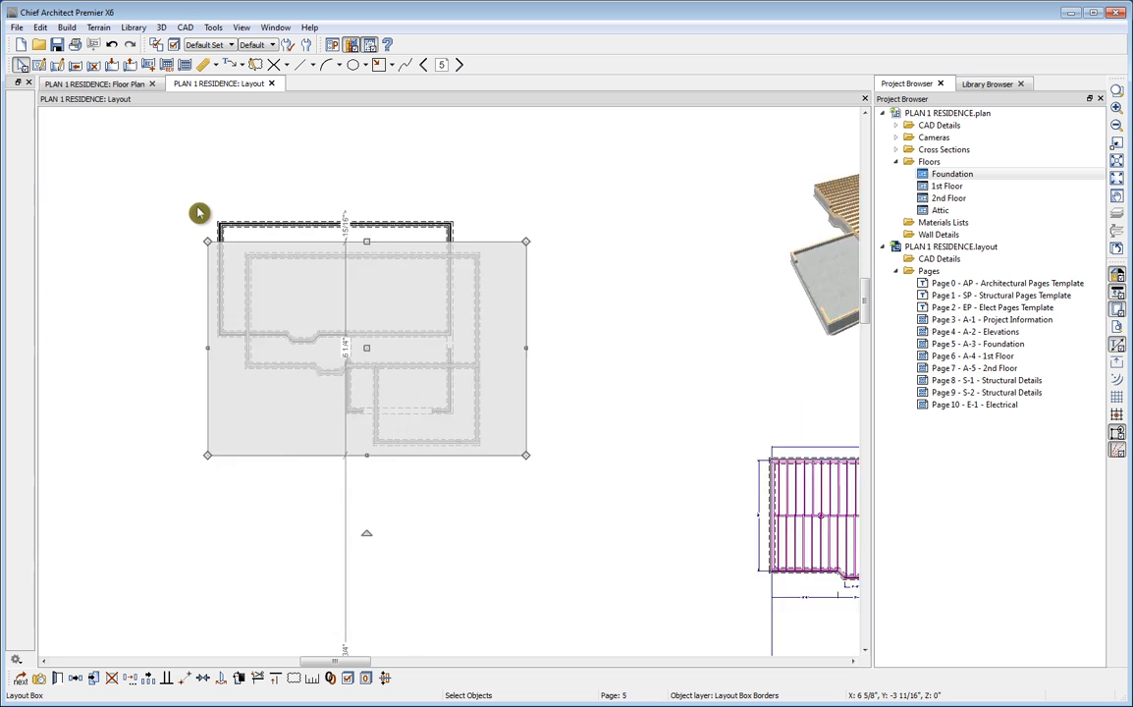
{"action": "scroll", "coordinate": [199, 212], "scroll_direction": "up", "scroll_amount": 2}
{"action": "left_click", "coordinate": [199, 215]}
{"action": "scroll", "coordinate": [200, 217], "scroll_direction": "up", "scroll_amount": 4}
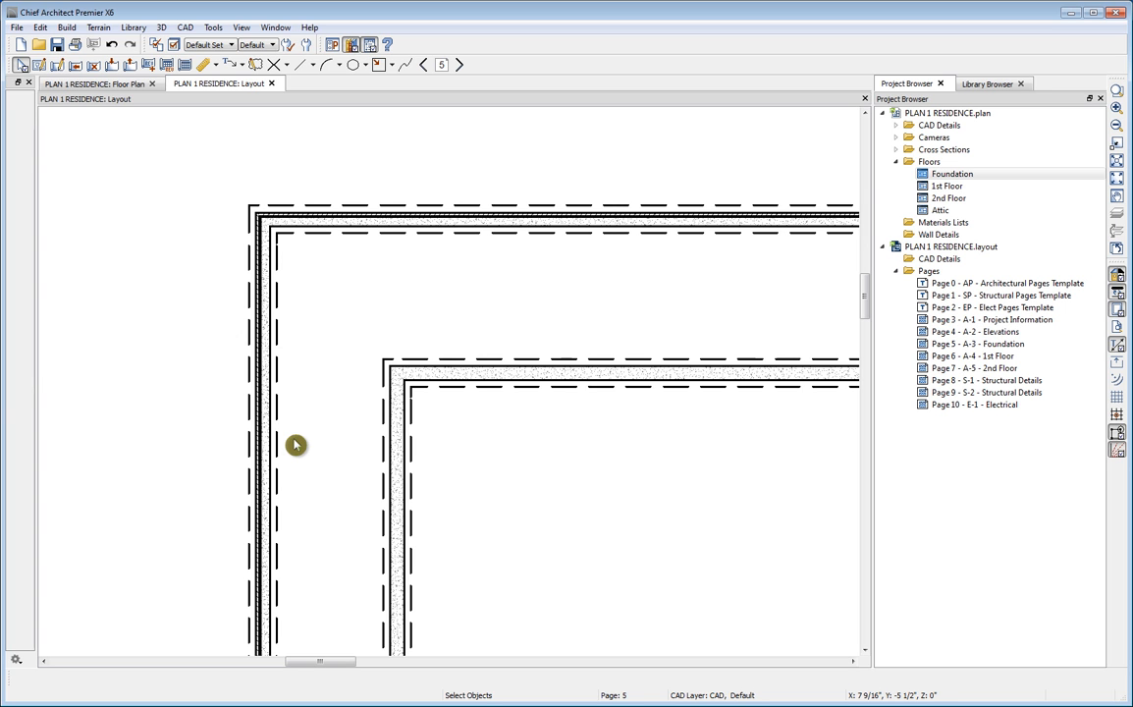
Step: Draw a short vertical straight pony wall inside the foundation plan, near the house's upper-left corner
{"action": "left_click", "coordinate": [114, 85]}
{"action": "left_click", "coordinate": [17, 187]}
{"action": "left_click_drag", "start_coordinate": [164, 263], "coordinate": [176, 166]}
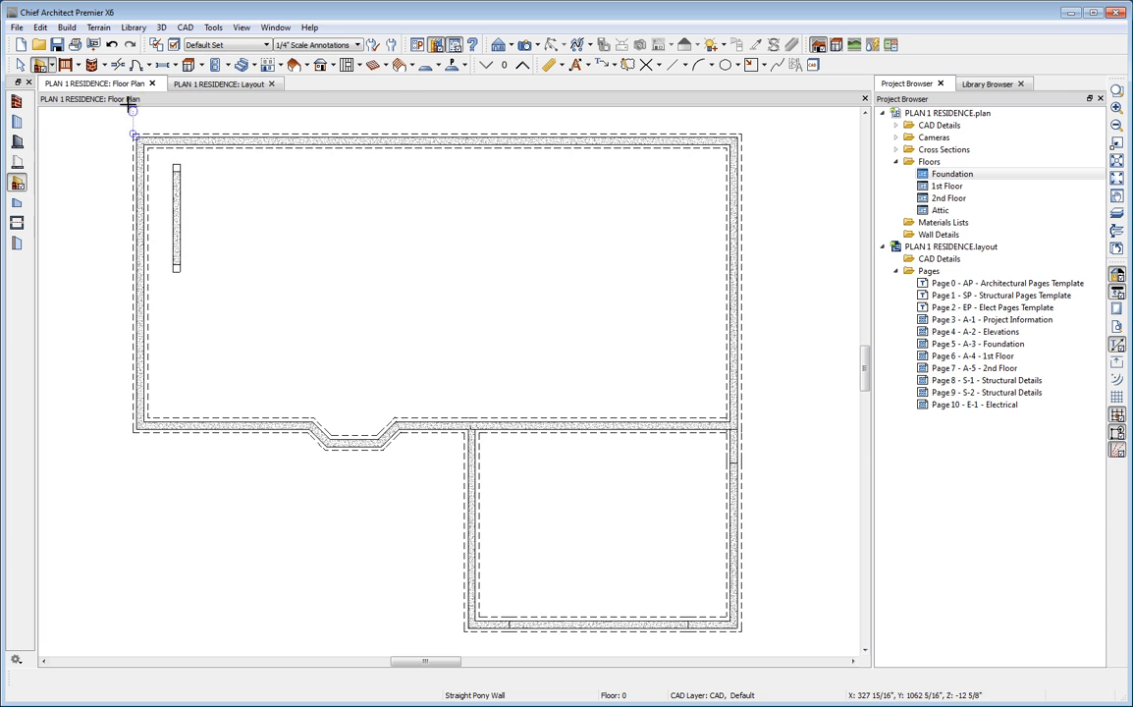
Step: Check the new wall in both layout views and draw a second vertical pony wall, about 10'-1" long, beside it in the foundation plan
{"action": "left_click", "coordinate": [203, 86]}
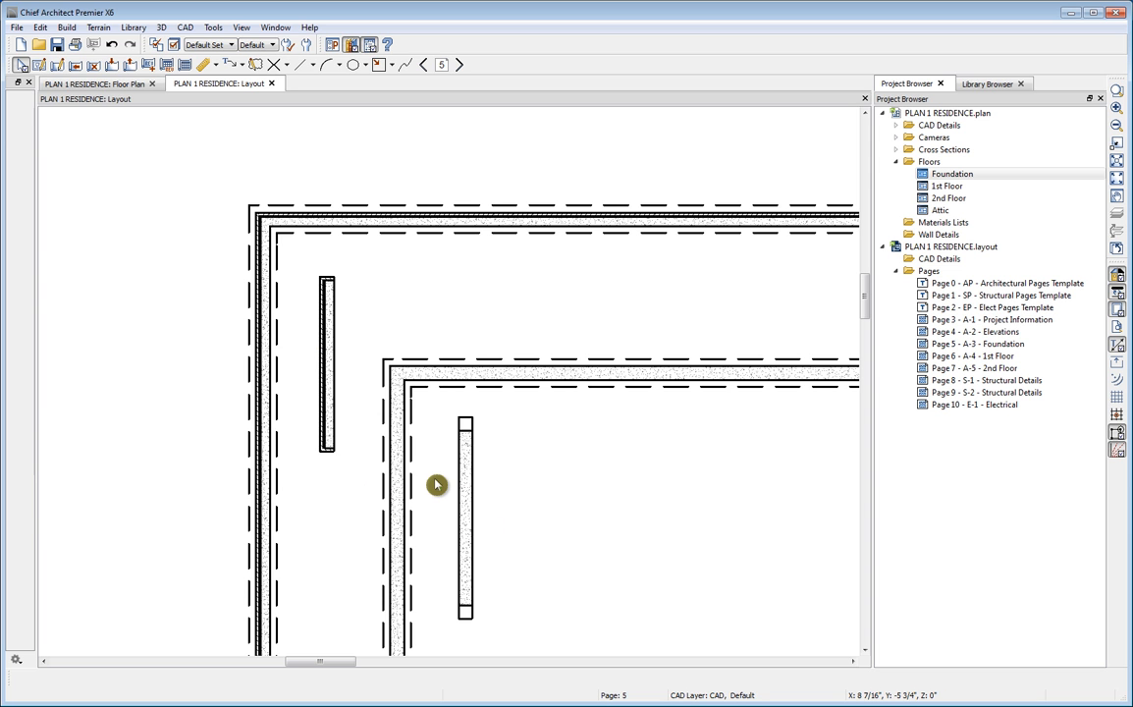
{"action": "left_click", "coordinate": [123, 84]}
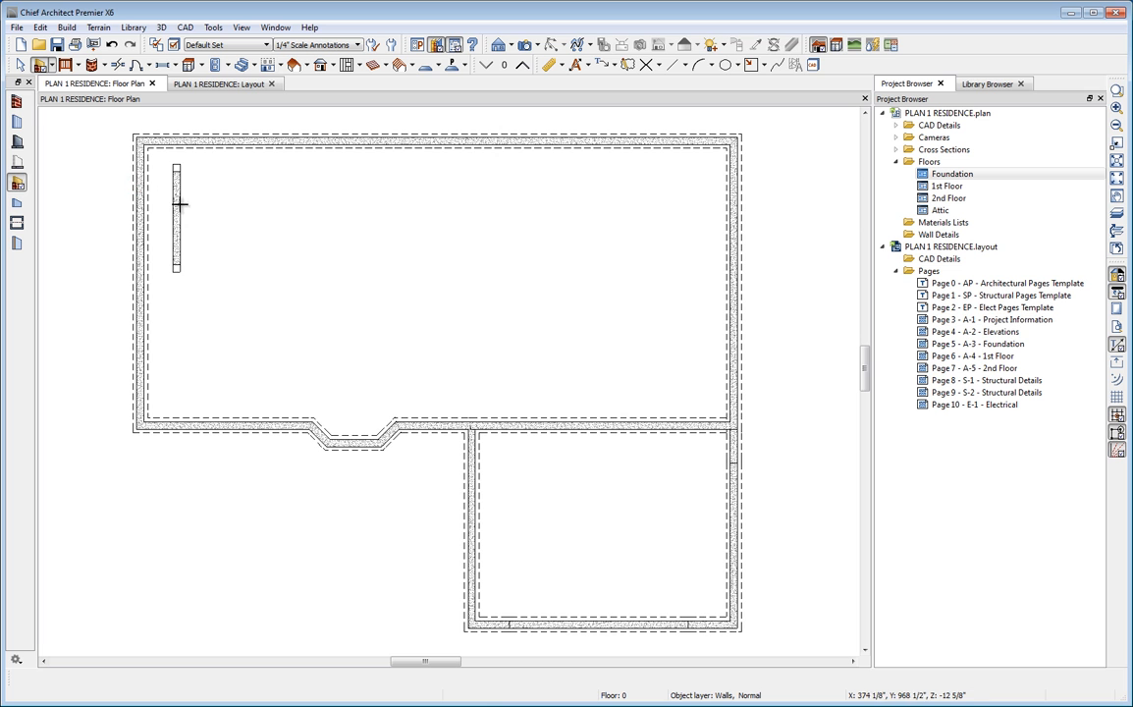
{"action": "left_click_drag", "start_coordinate": [216, 273], "coordinate": [219, 157]}
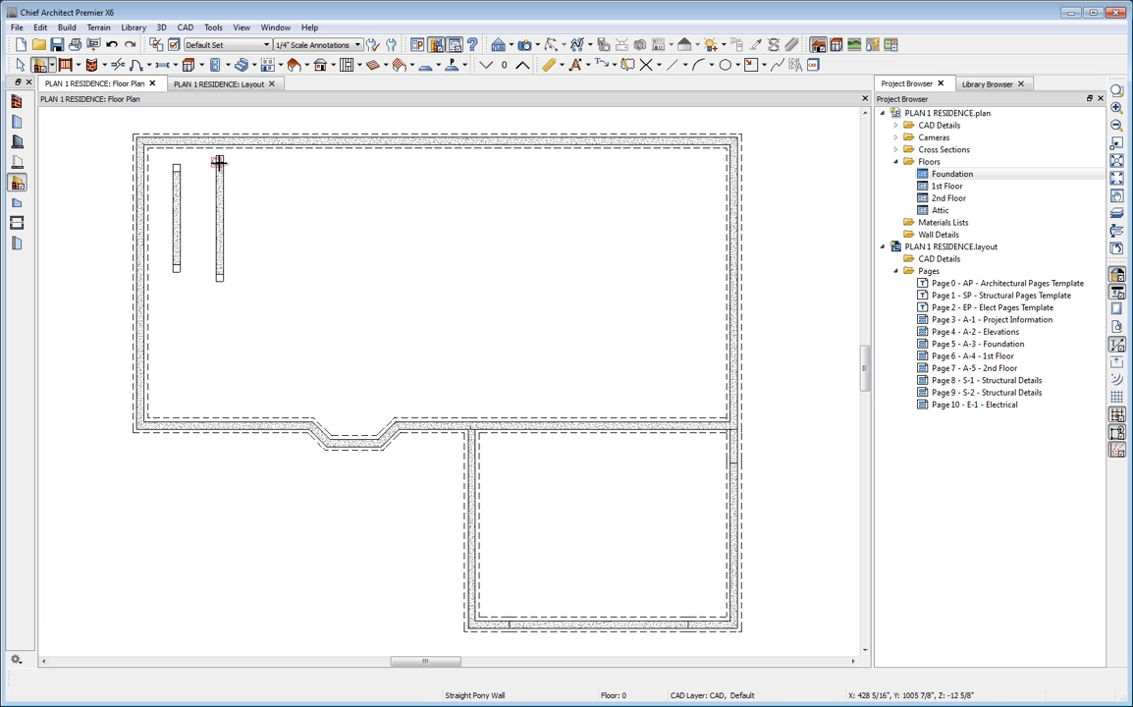
Step: Set the second pony wall's Display In Plan View to Upper Wall and check that wall in both layout views
{"action": "double_click", "coordinate": [222, 200]}
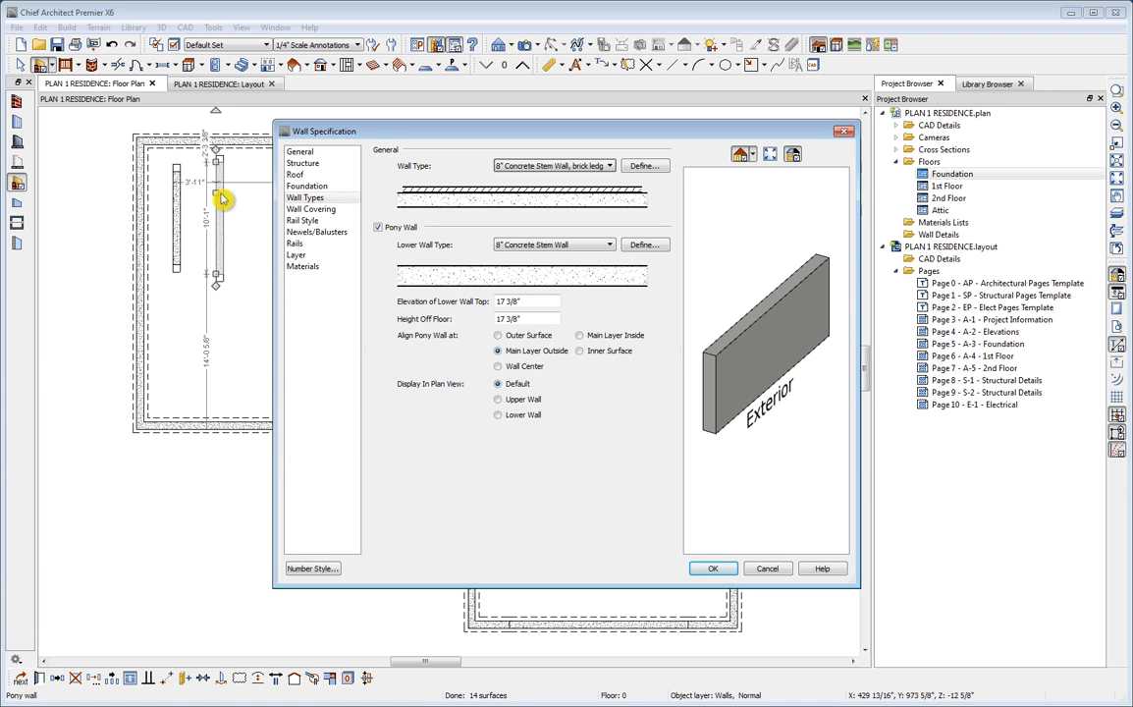
{"action": "left_click", "coordinate": [496, 398]}
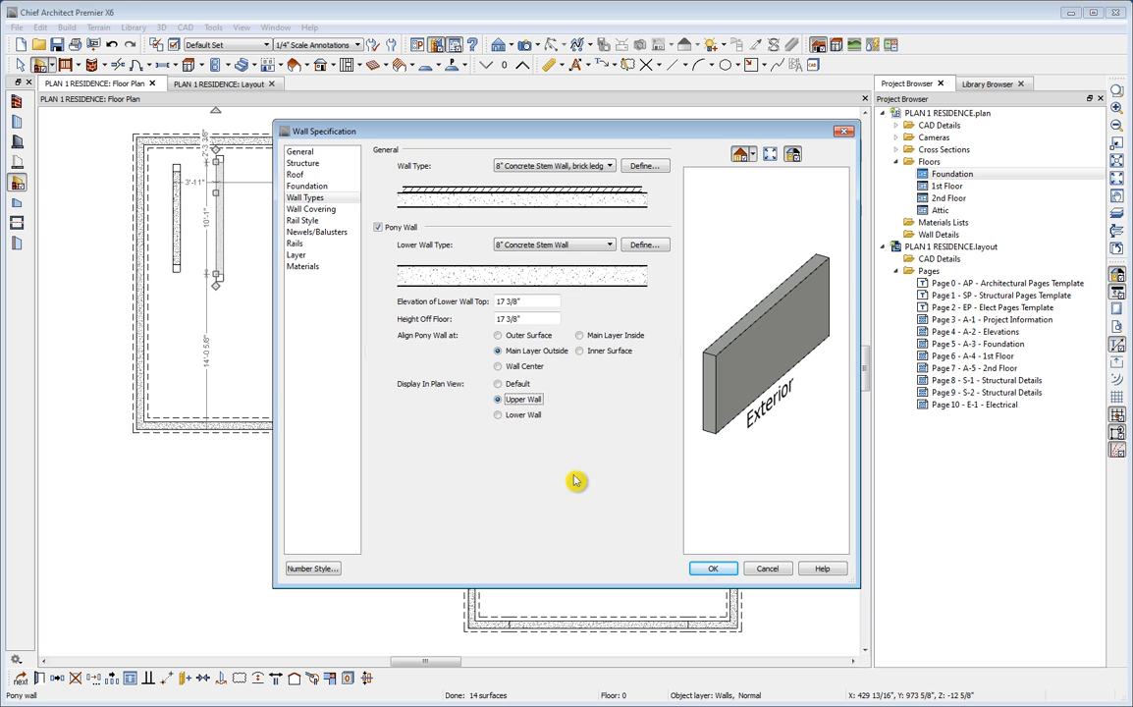
{"action": "left_click", "coordinate": [714, 569]}
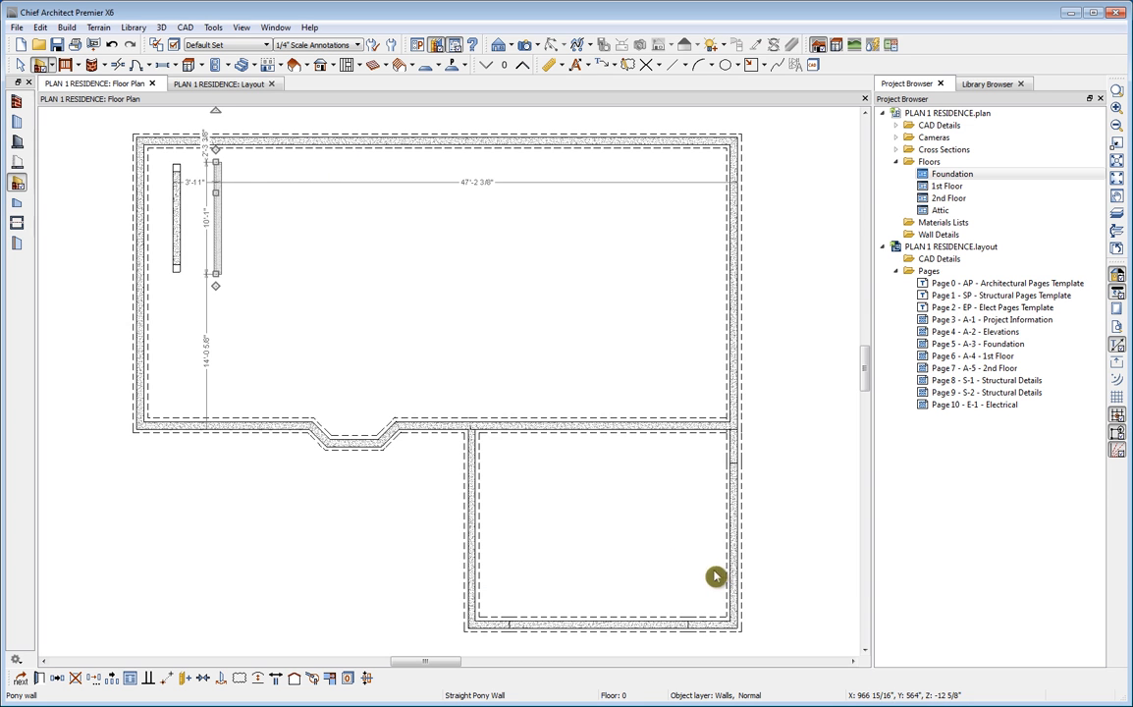
{"action": "left_click", "coordinate": [209, 83]}
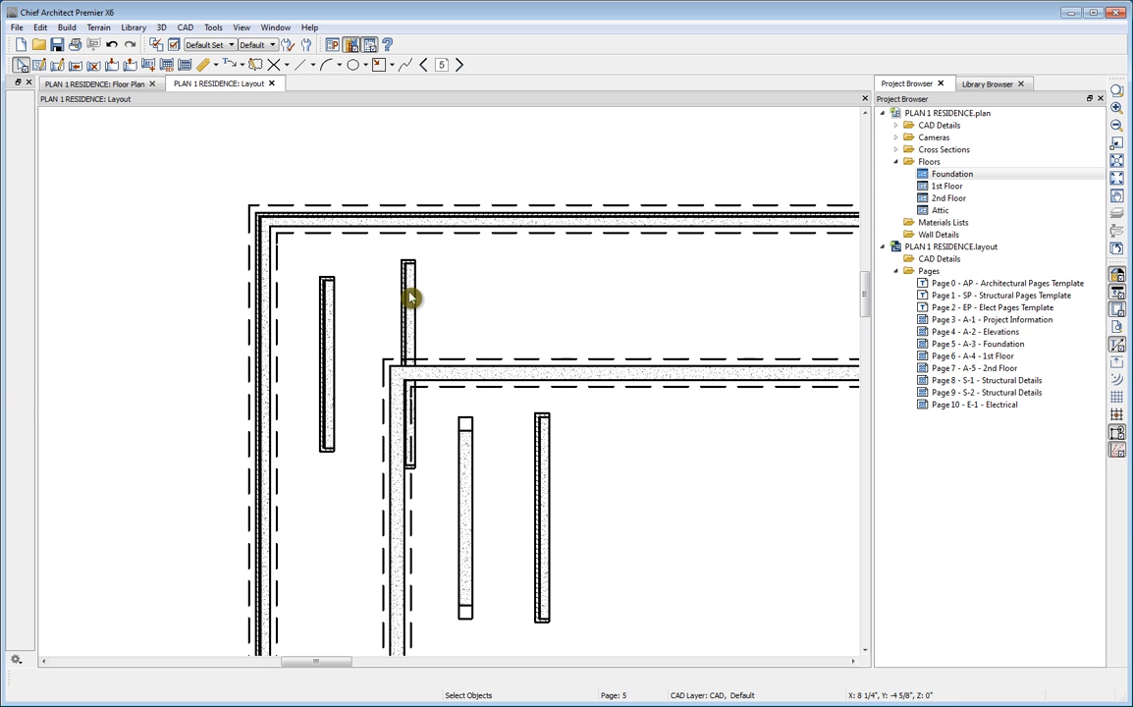
Step: Move the lower-wall foundation view directly below the upper-wall view on the layout page so the two no longer overlap
{"action": "left_click", "coordinate": [1116, 185]}
{"action": "left_click", "coordinate": [326, 361]}
{"action": "left_click_drag", "start_coordinate": [311, 316], "coordinate": [286, 433]}
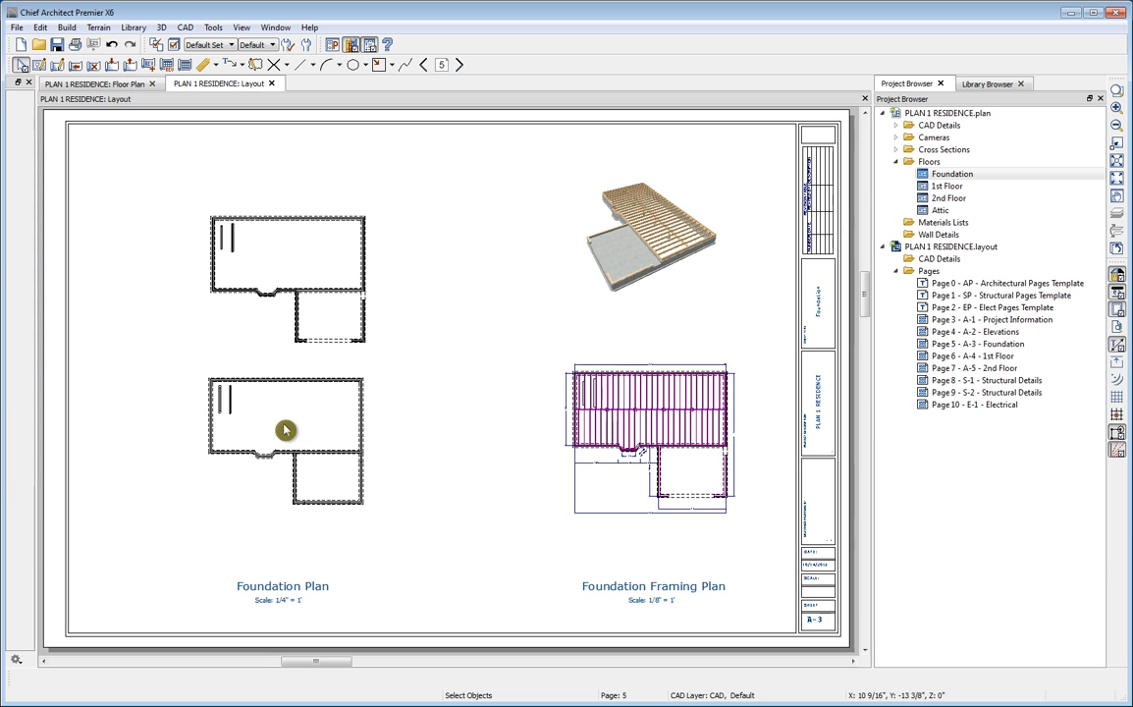
{"action": "scroll", "coordinate": [283, 349], "scroll_direction": "up", "scroll_amount": 2}
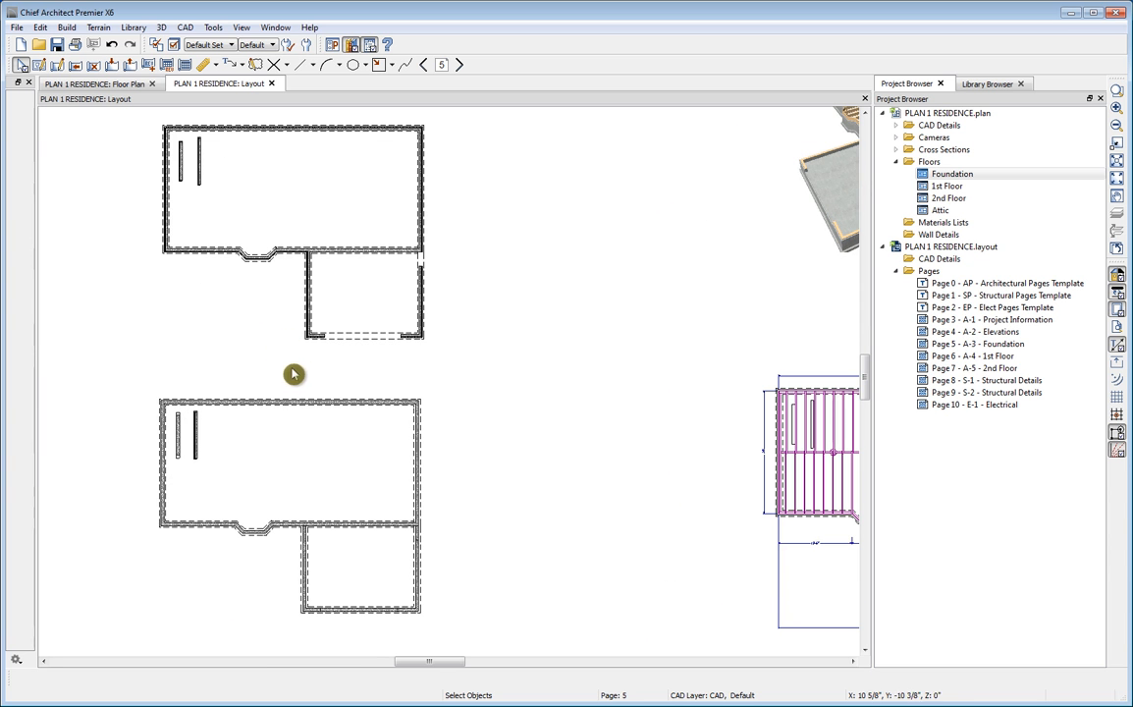
Step: Open the plan view behind the lower foundation view on the layout and review its Pony Wall defaults for Display in Plan
{"action": "double_click", "coordinate": [300, 461]}
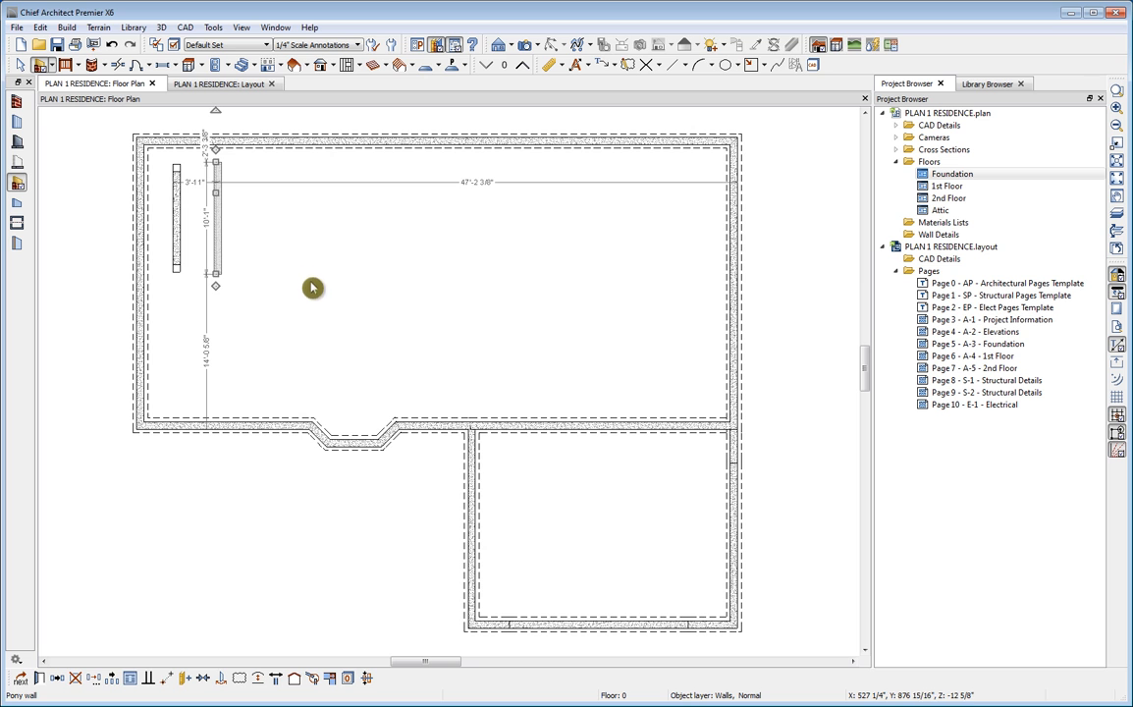
{"action": "left_click", "coordinate": [391, 51]}
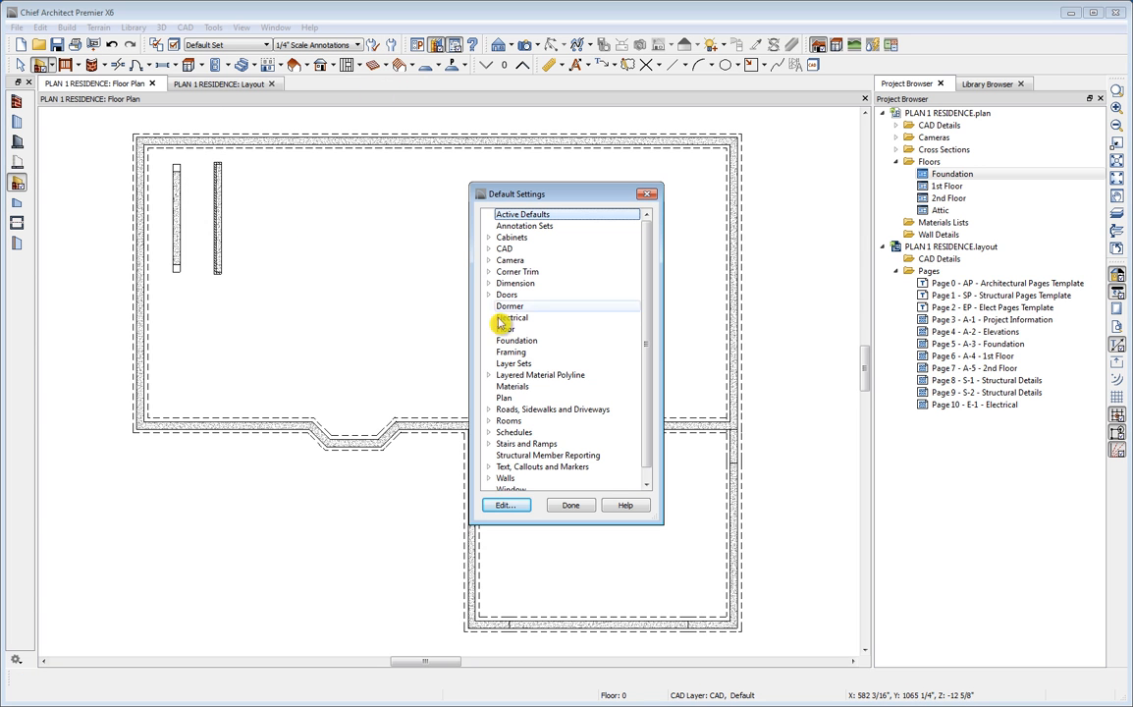
{"action": "left_click", "coordinate": [488, 479]}
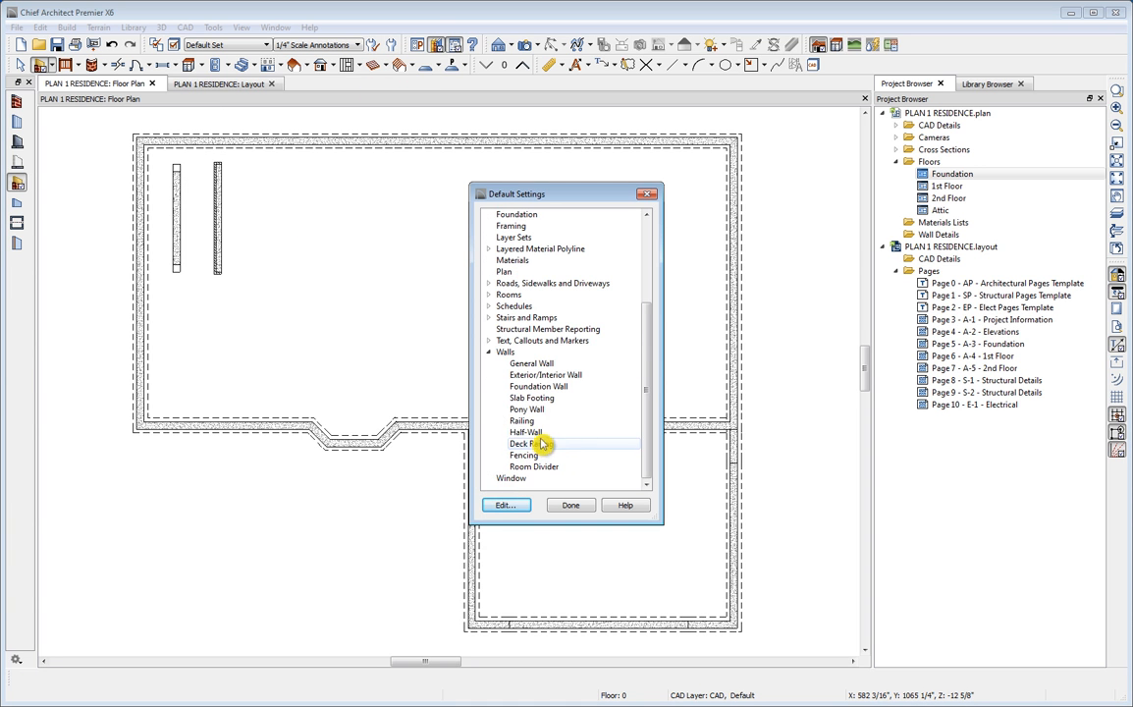
{"action": "double_click", "coordinate": [520, 412]}
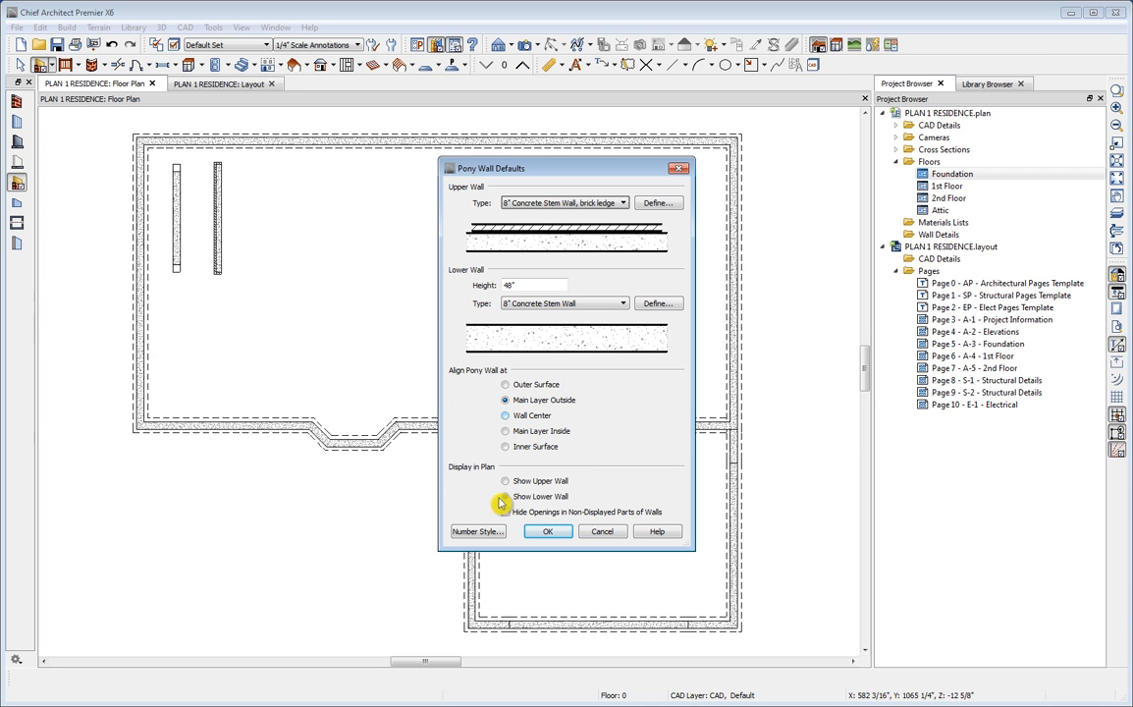
{"action": "left_click", "coordinate": [547, 532]}
{"action": "left_click", "coordinate": [573, 508]}
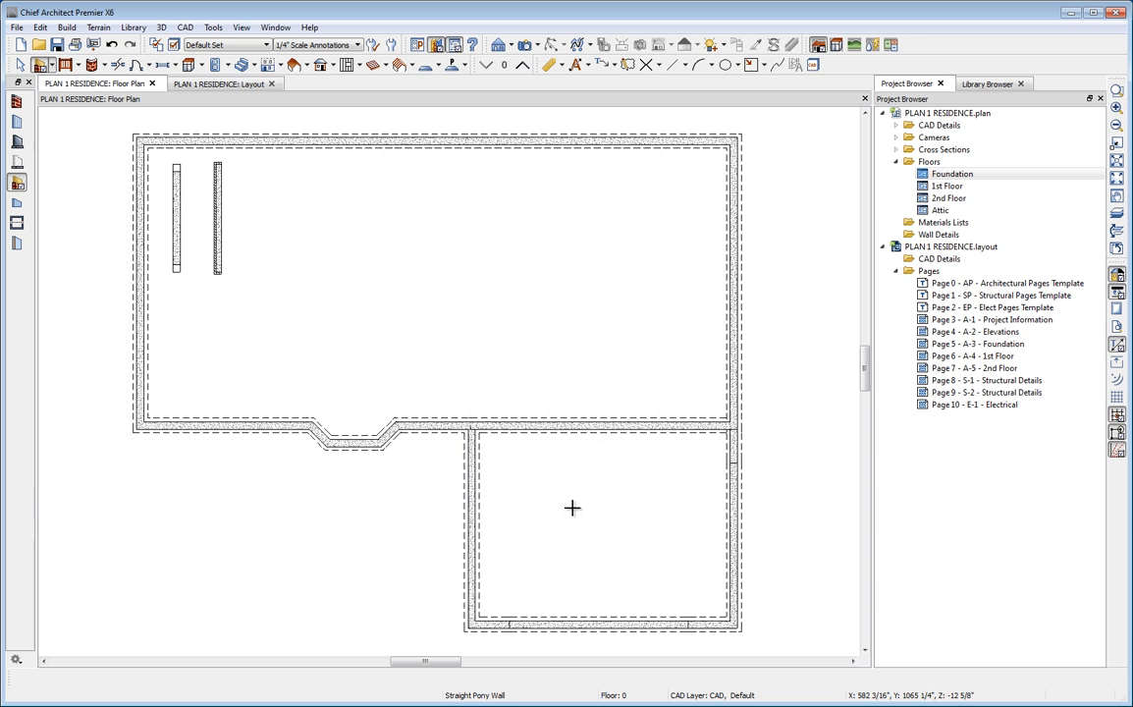
Step: Open the plan view behind the upper foundation view on the layout and review its Pony Wall defaults for Display in Plan
{"action": "left_click", "coordinate": [245, 86]}
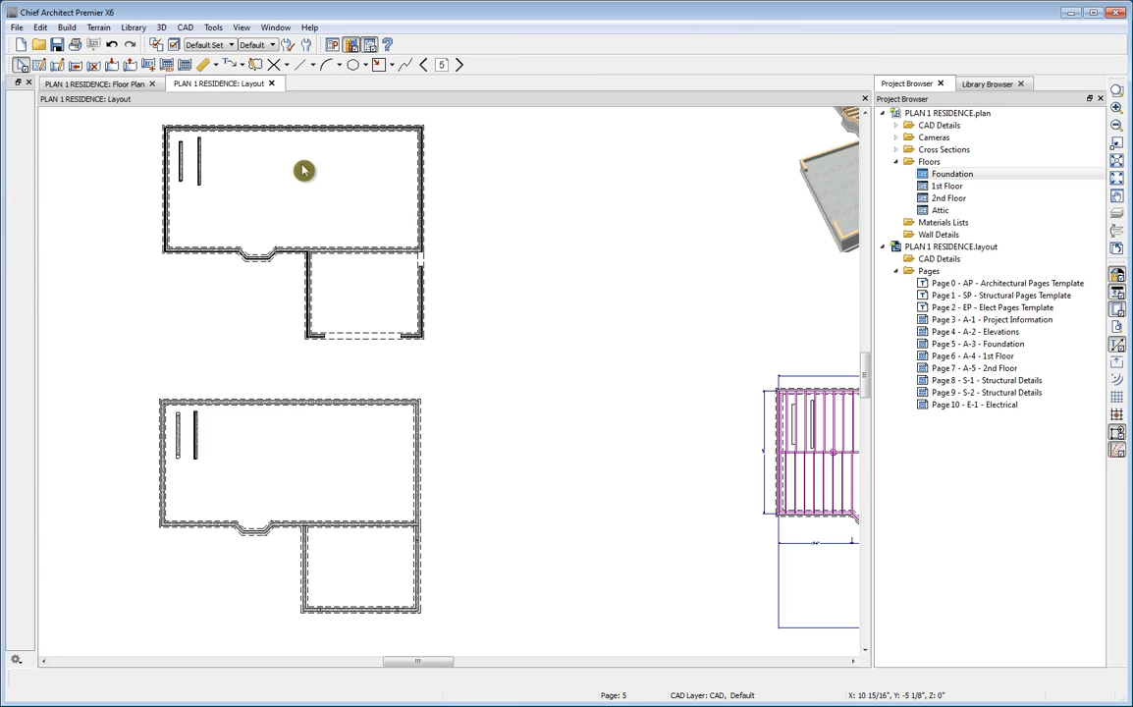
{"action": "double_click", "coordinate": [293, 187]}
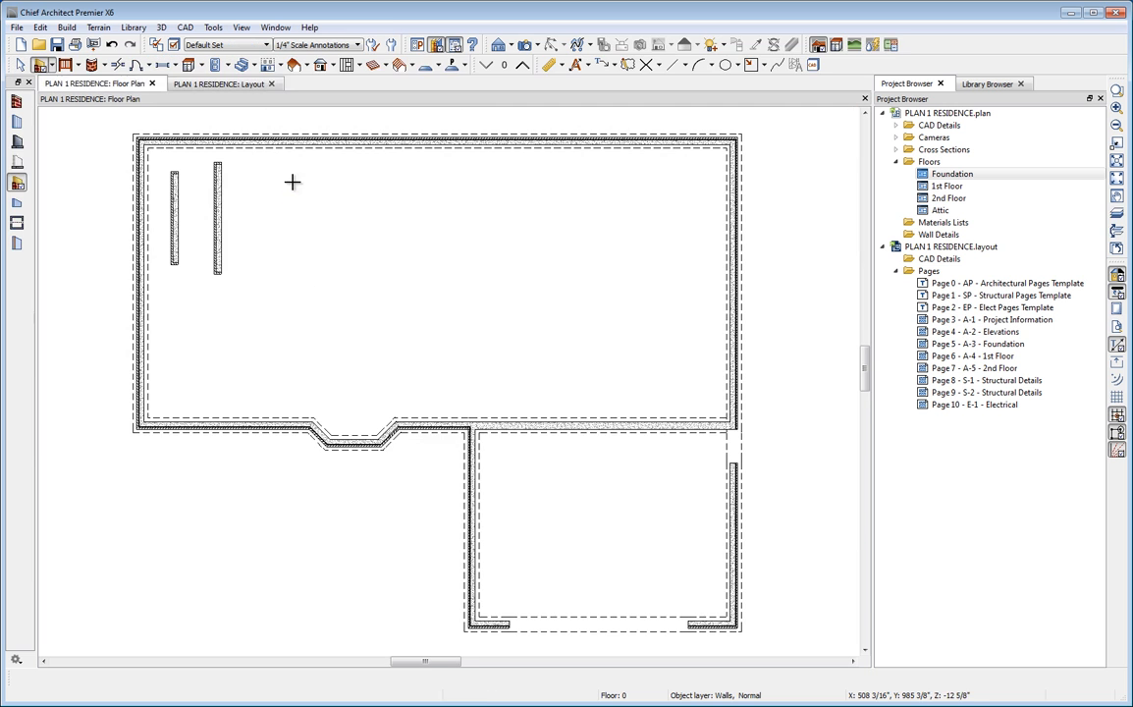
{"action": "left_click", "coordinate": [372, 44]}
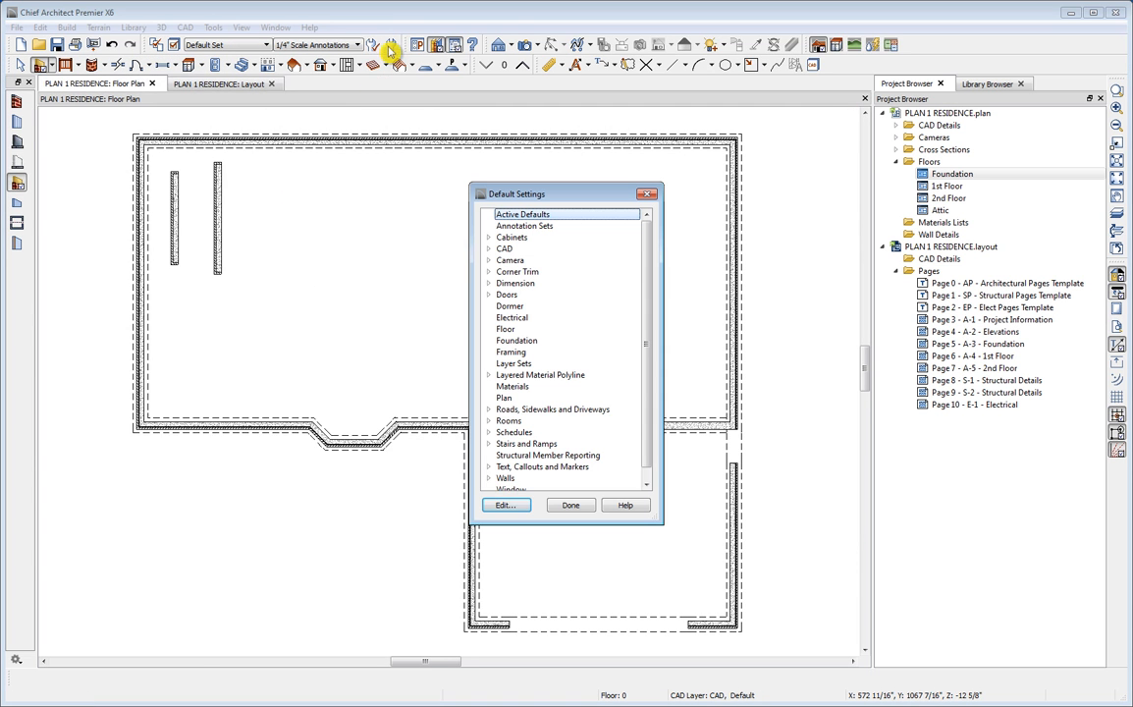
{"action": "left_click", "coordinate": [489, 478]}
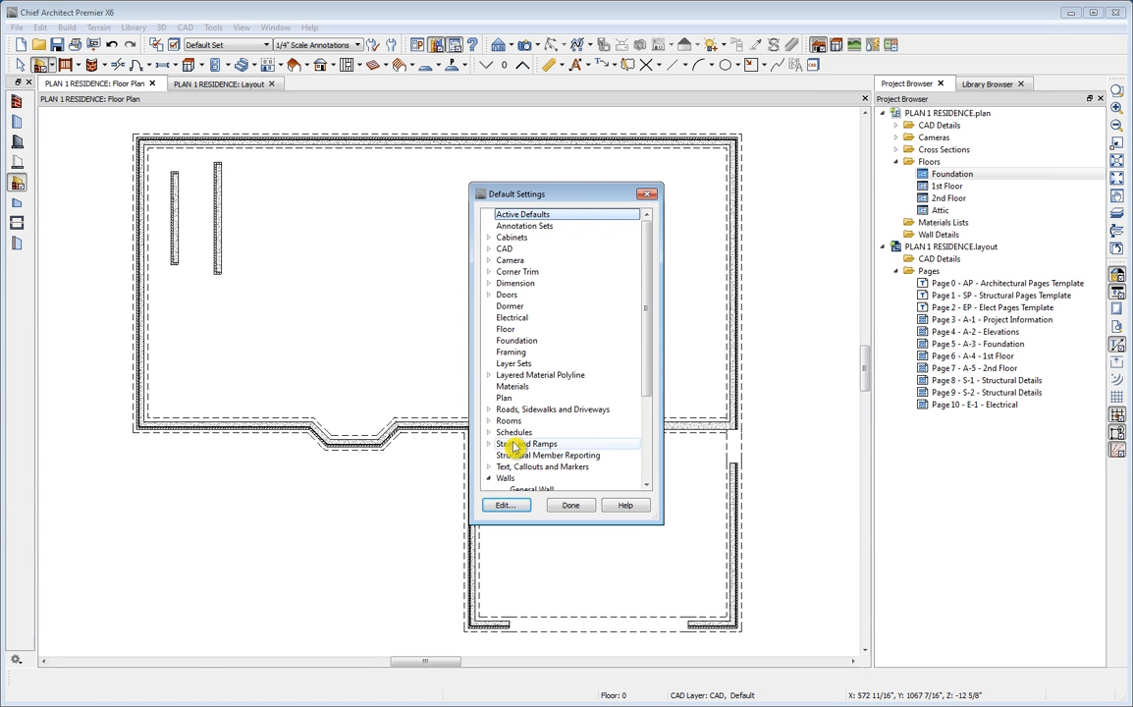
{"action": "double_click", "coordinate": [511, 410]}
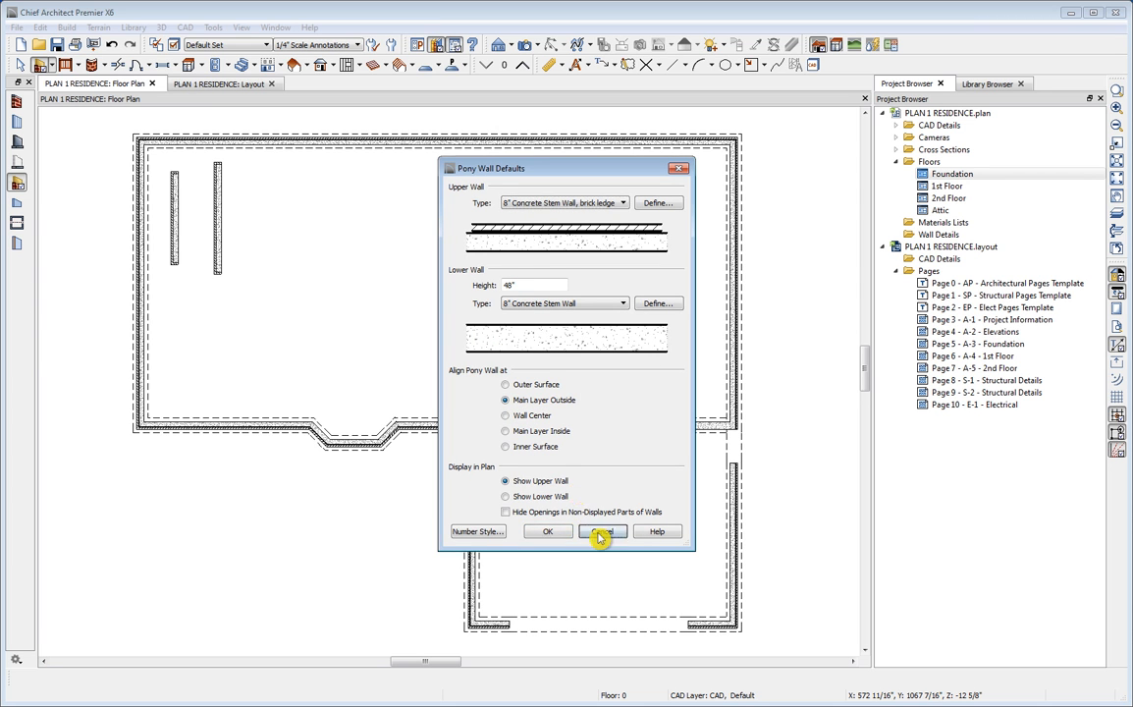
{"action": "left_click", "coordinate": [548, 532]}
{"action": "left_click", "coordinate": [576, 512]}
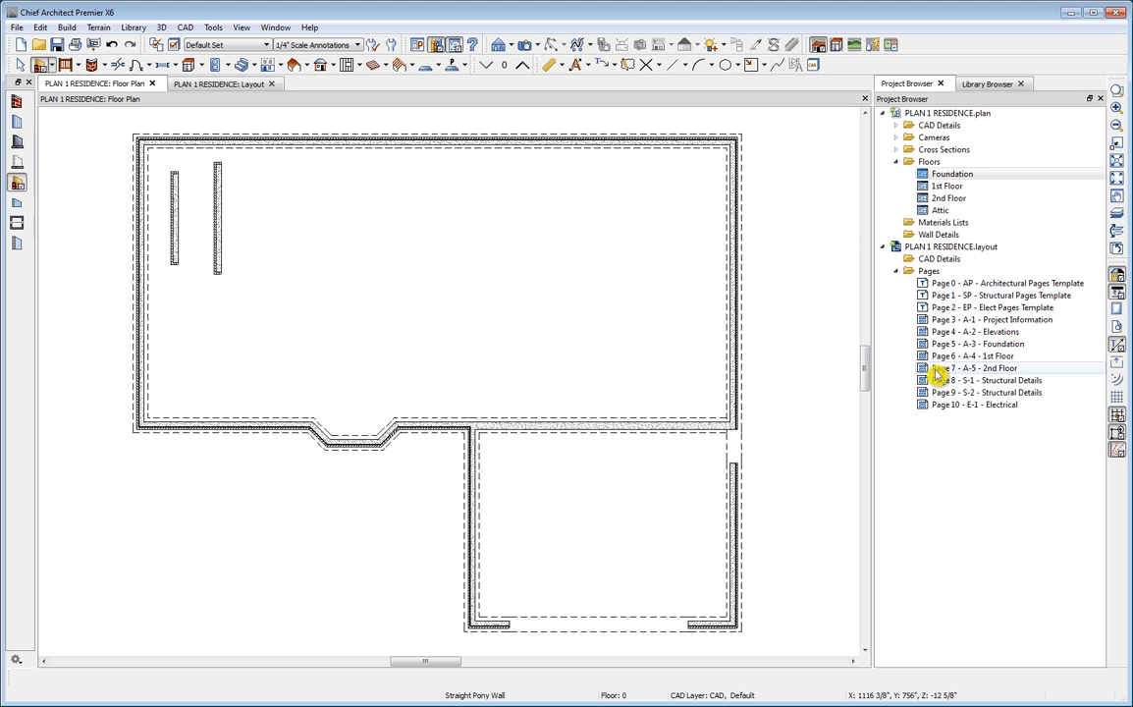
Step: Return to layout page 5, A-3 Foundation, and compare the walls of the two foundation views up close
{"action": "double_click", "coordinate": [972, 344]}
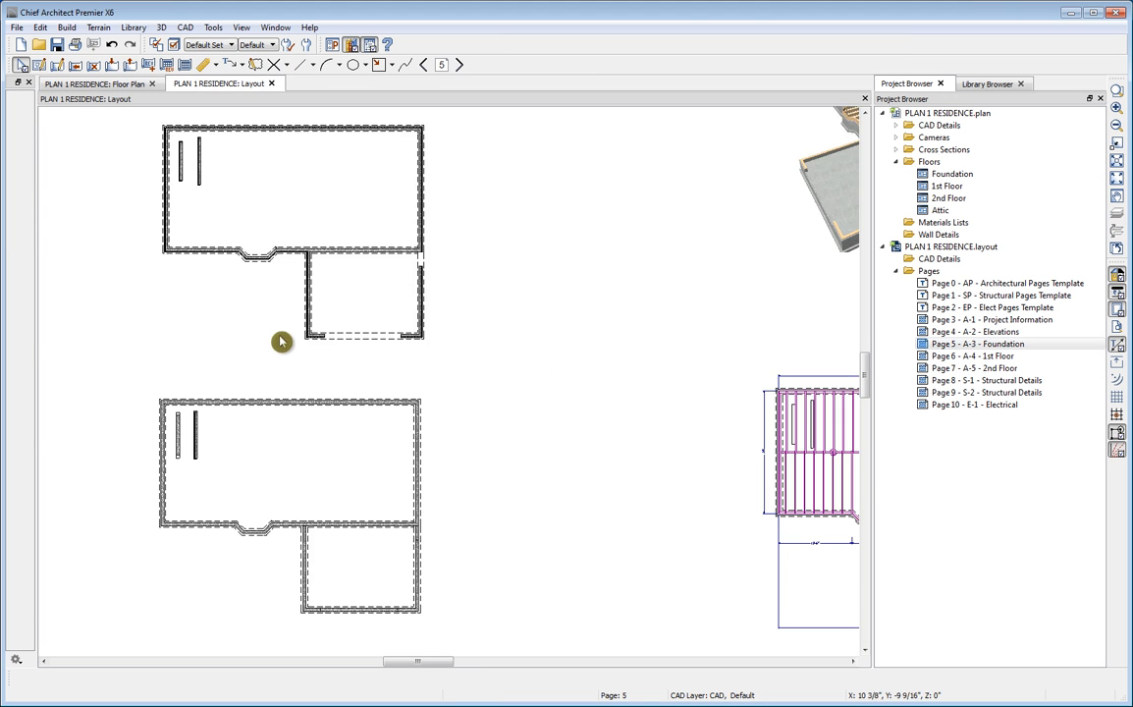
{"action": "scroll", "coordinate": [289, 339], "scroll_direction": "up", "scroll_amount": 5}
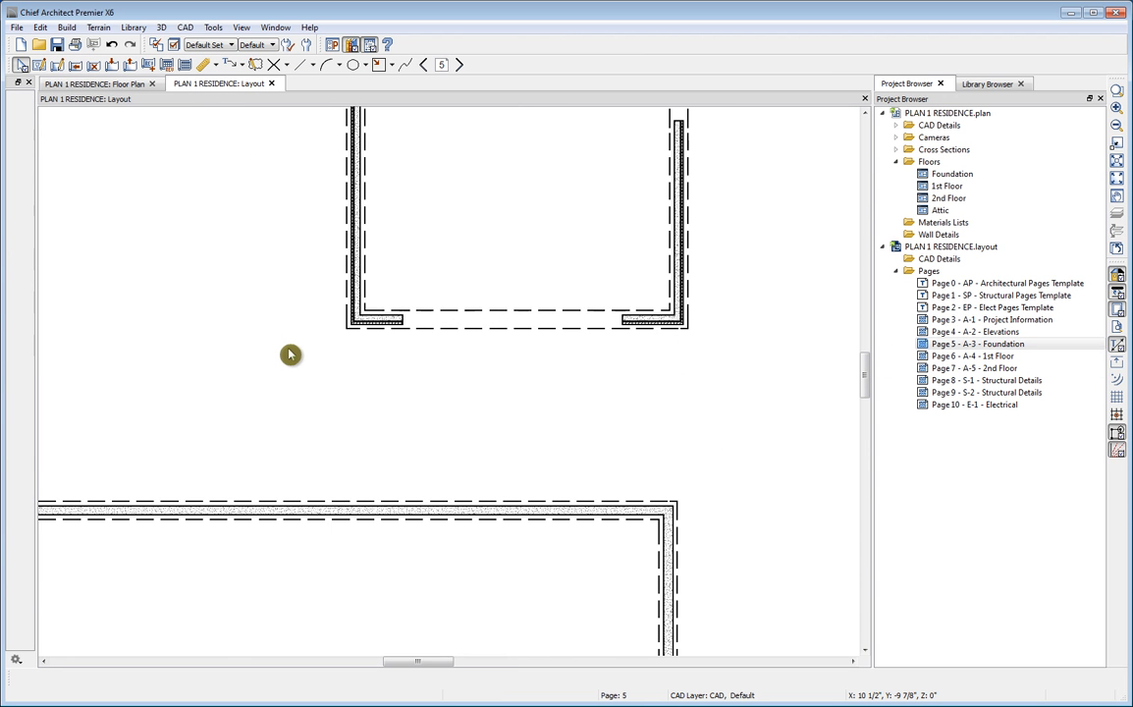